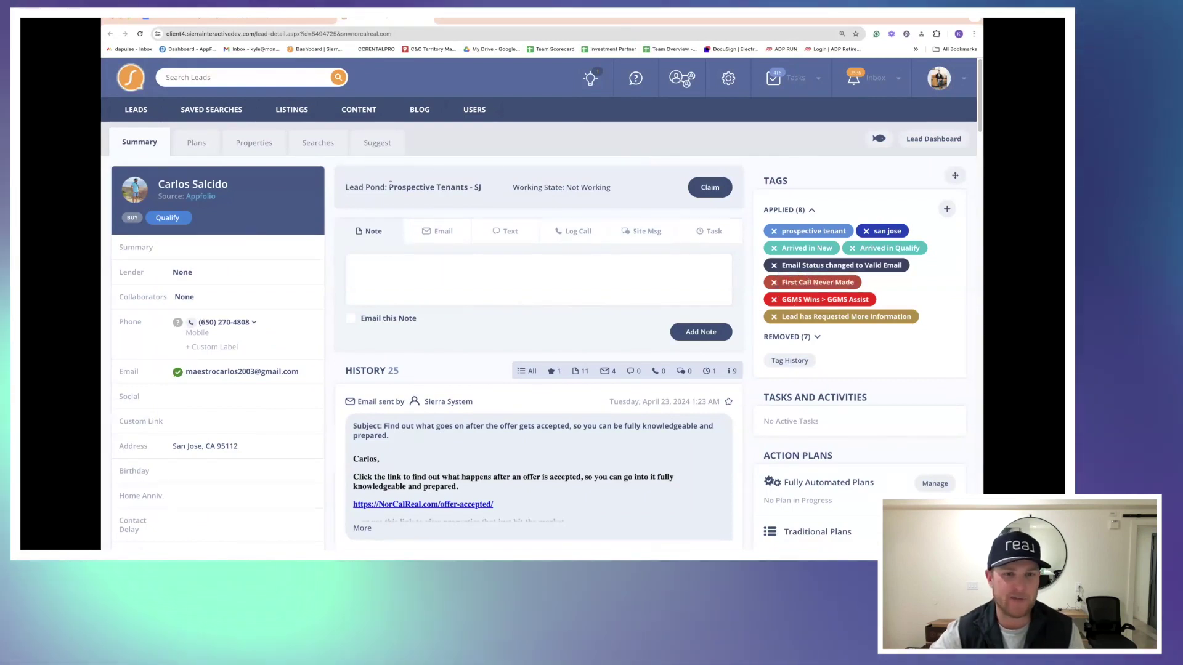
Review the lead's pond assignment and the scheduled showing requests in the lead's activity history
left_click_drag(390, 184, 492, 193)
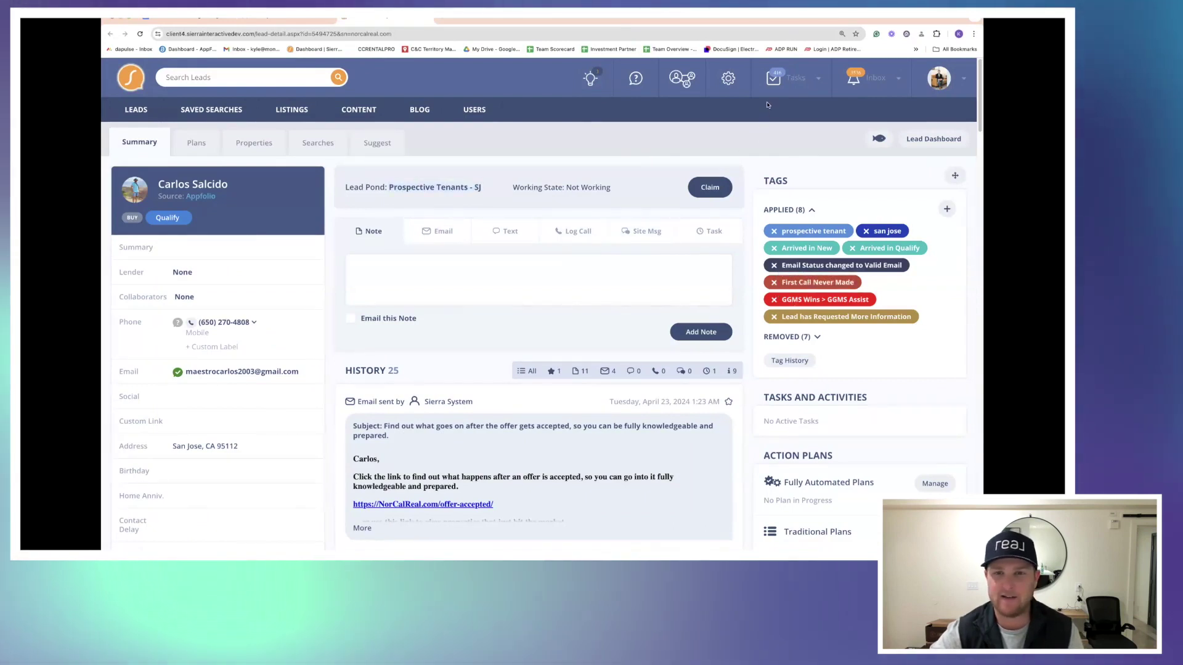
scroll(545, 331, "down", 3)
scroll(545, 331, "down", 15)
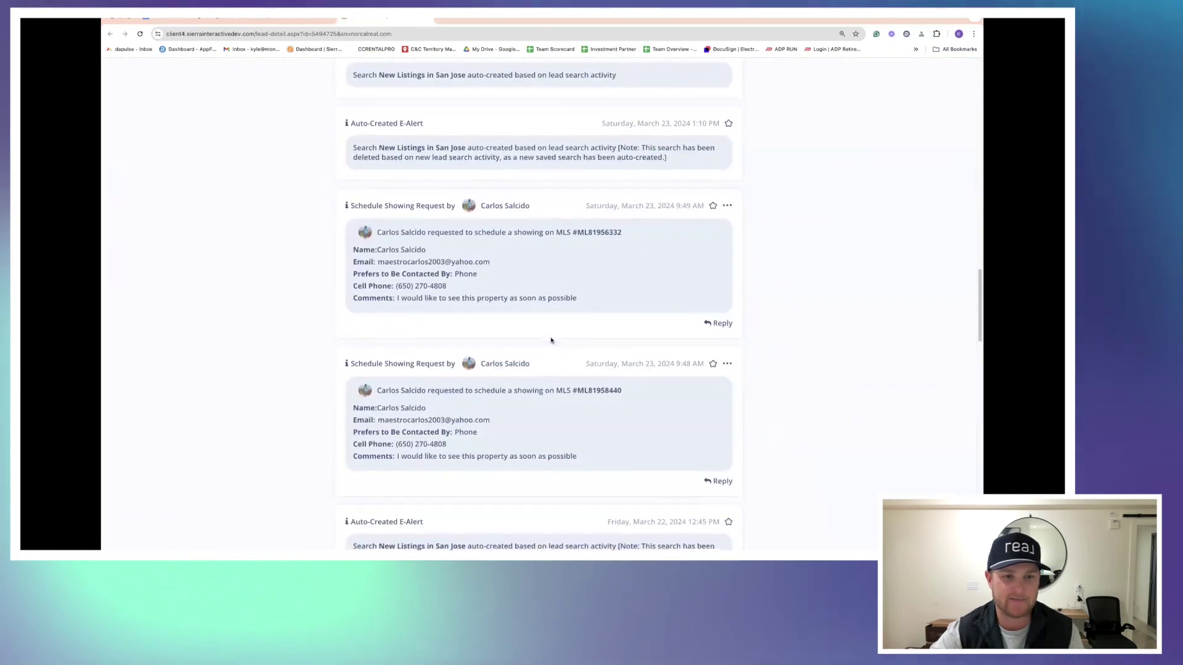
scroll(551, 340, "down", 2)
scroll(551, 341, "down", 1)
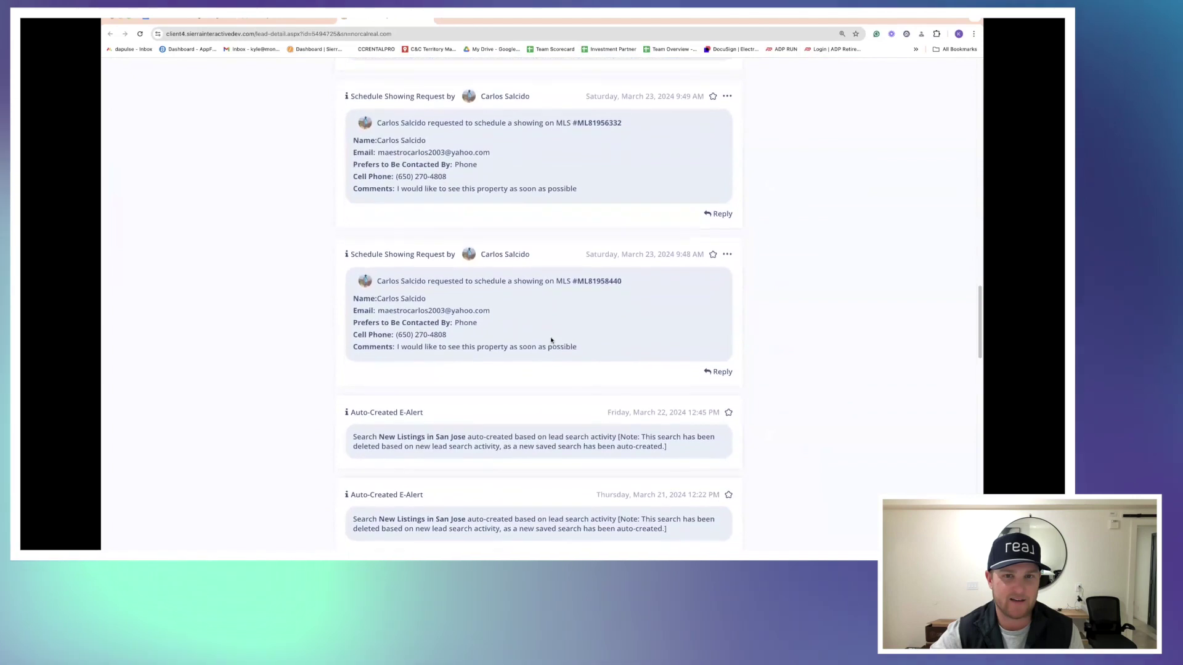
triple_click(406, 122)
triple_click(516, 118)
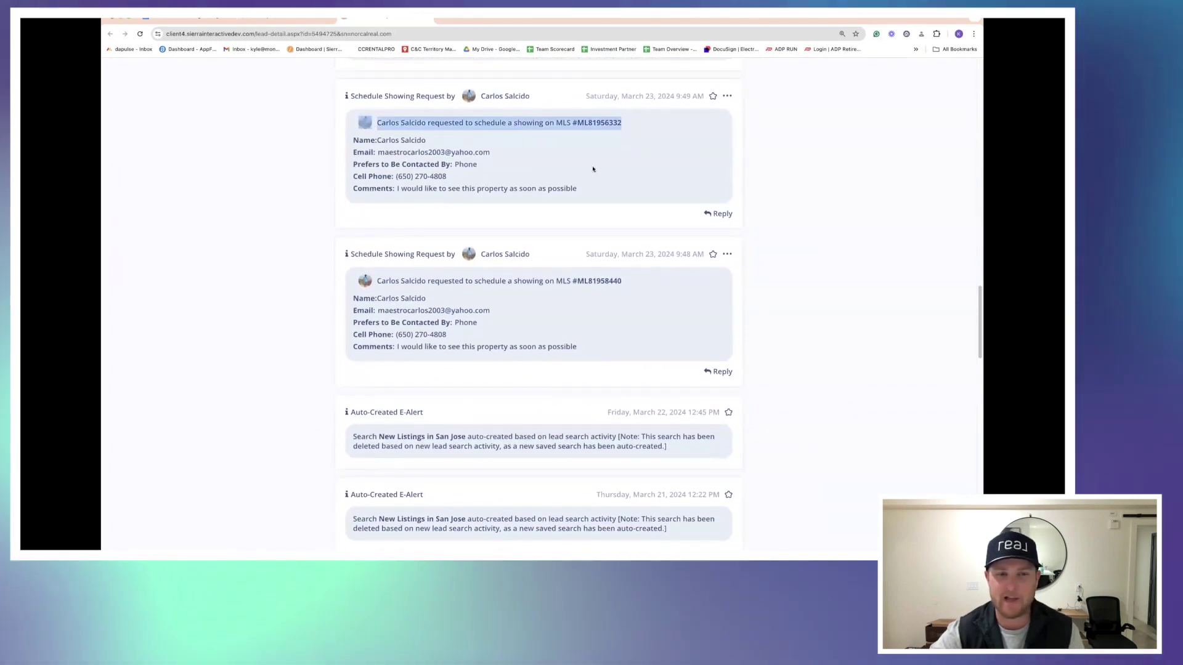
scroll(607, 232, "up", 20)
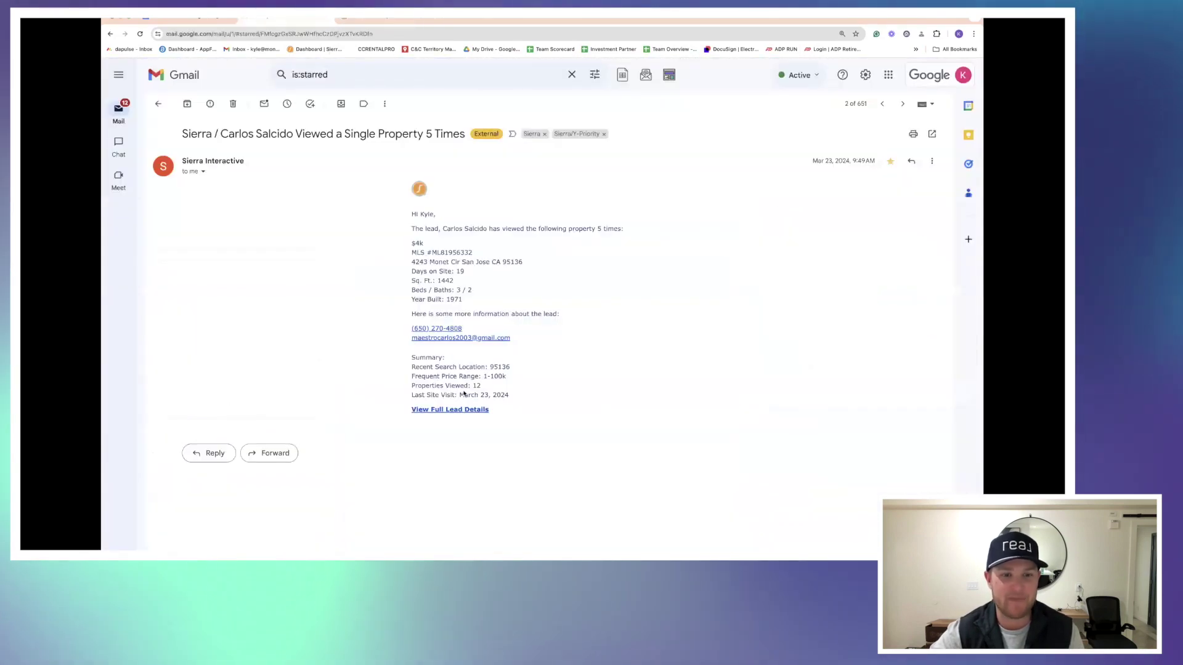
Switch to the Gmail alert about repeated property views and open the lead's full details from it
key("ctrl+shift+Tab")
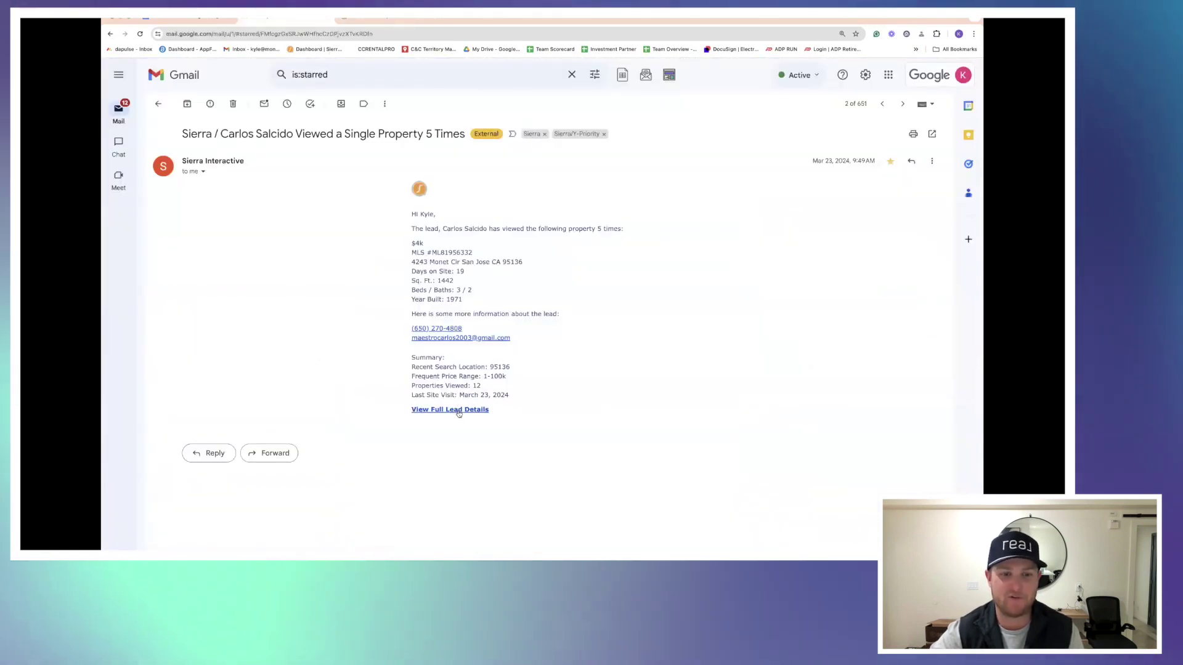
left_click(459, 411)
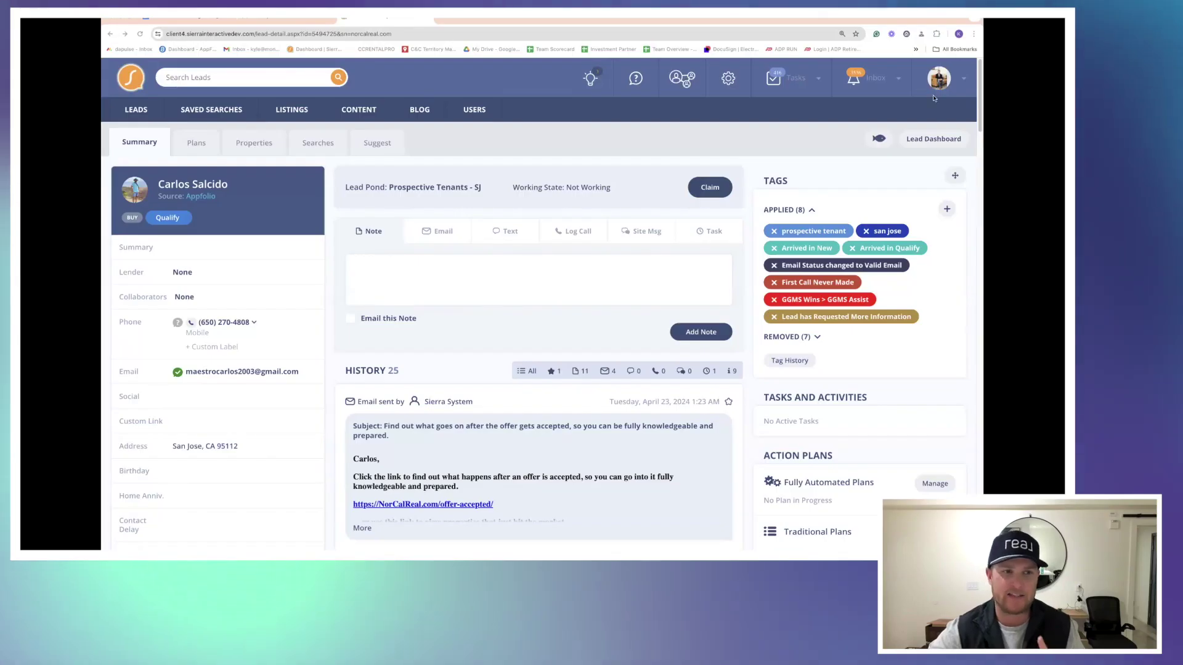
Open the personal notification settings and examine the email and mobile app options of Specific Pond Lead Action Alerts
left_click(943, 78)
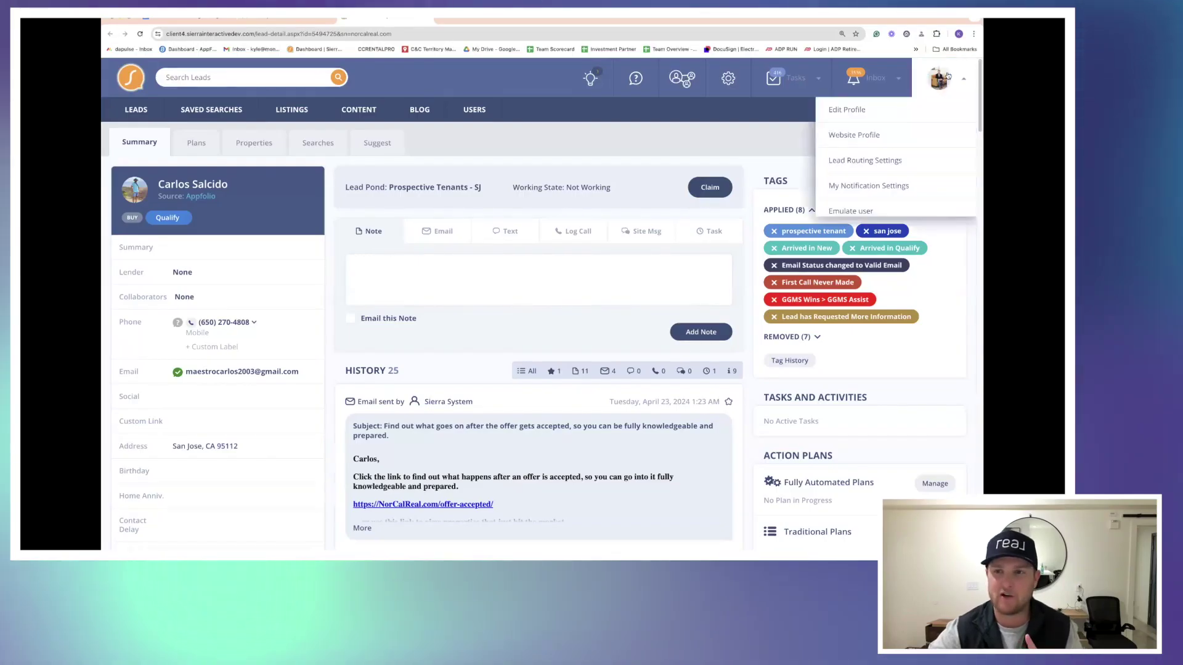
left_click(854, 186)
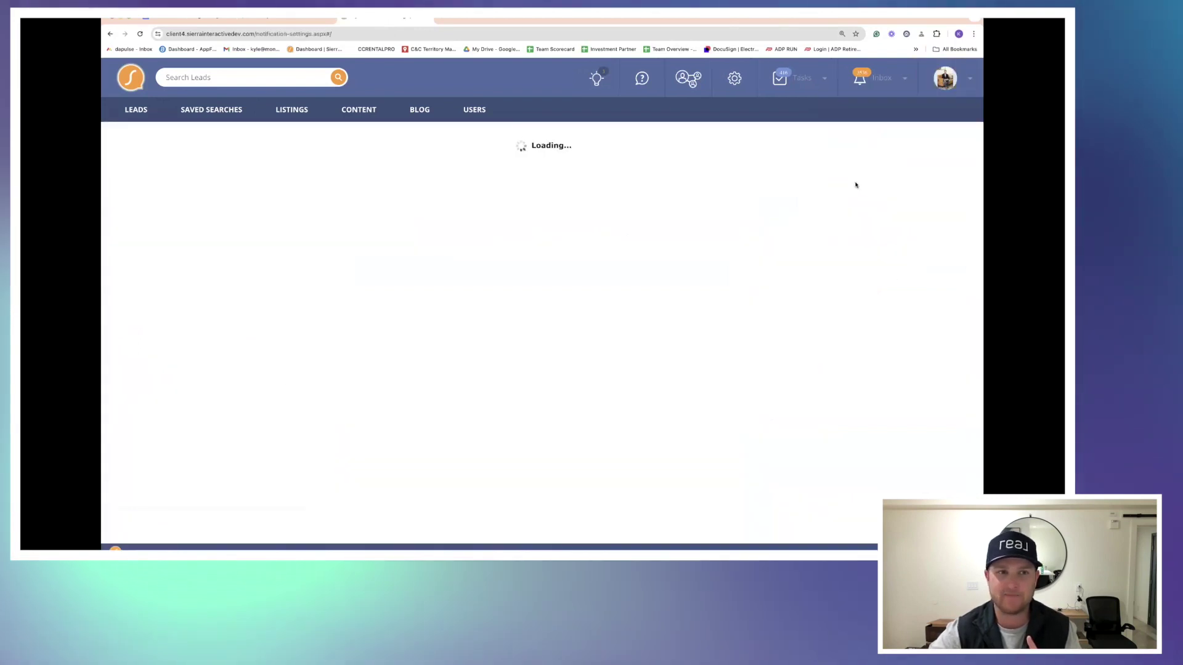
scroll(895, 287, "down", 10)
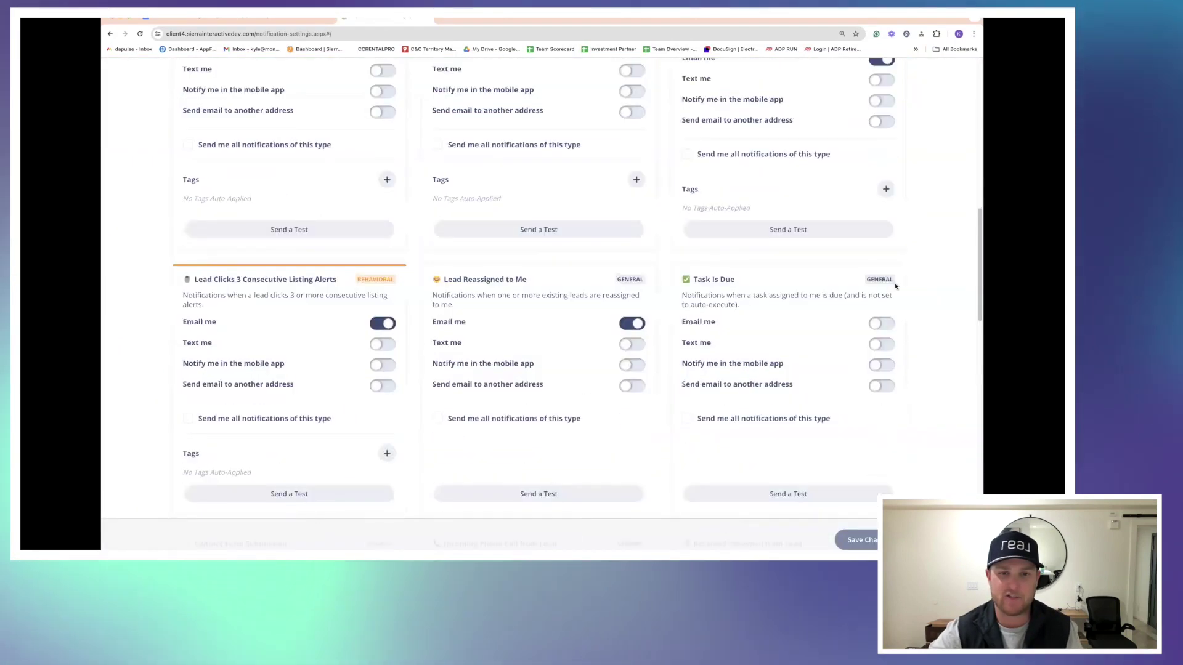
scroll(764, 268, "down", 6)
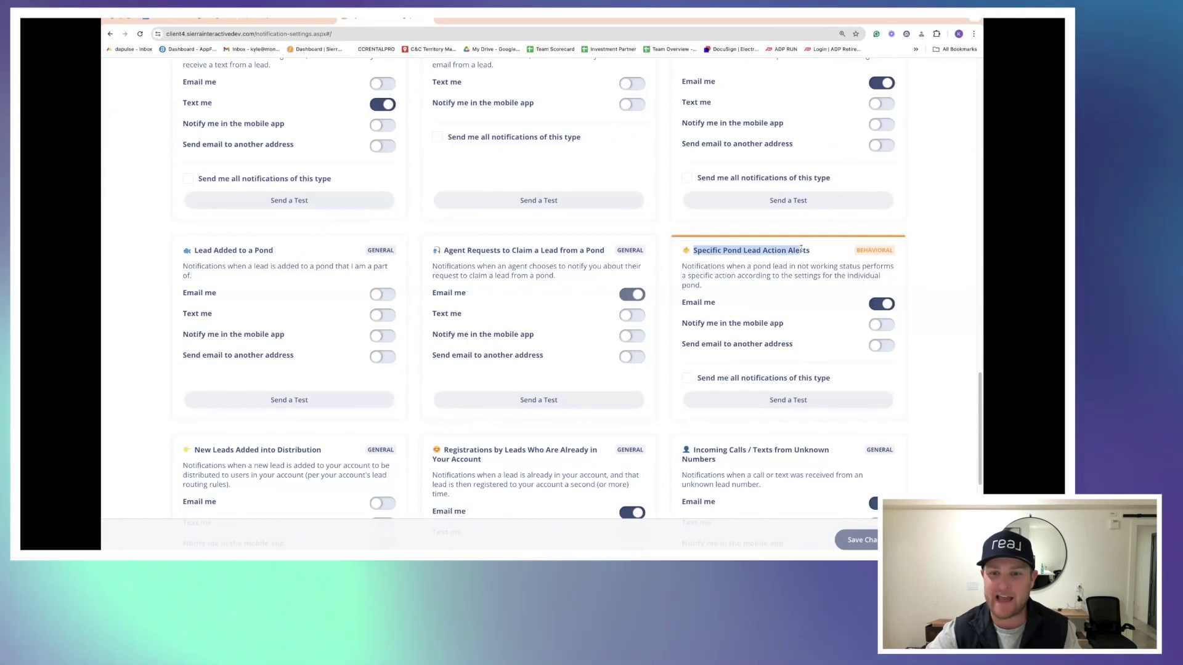
triple_click(704, 300)
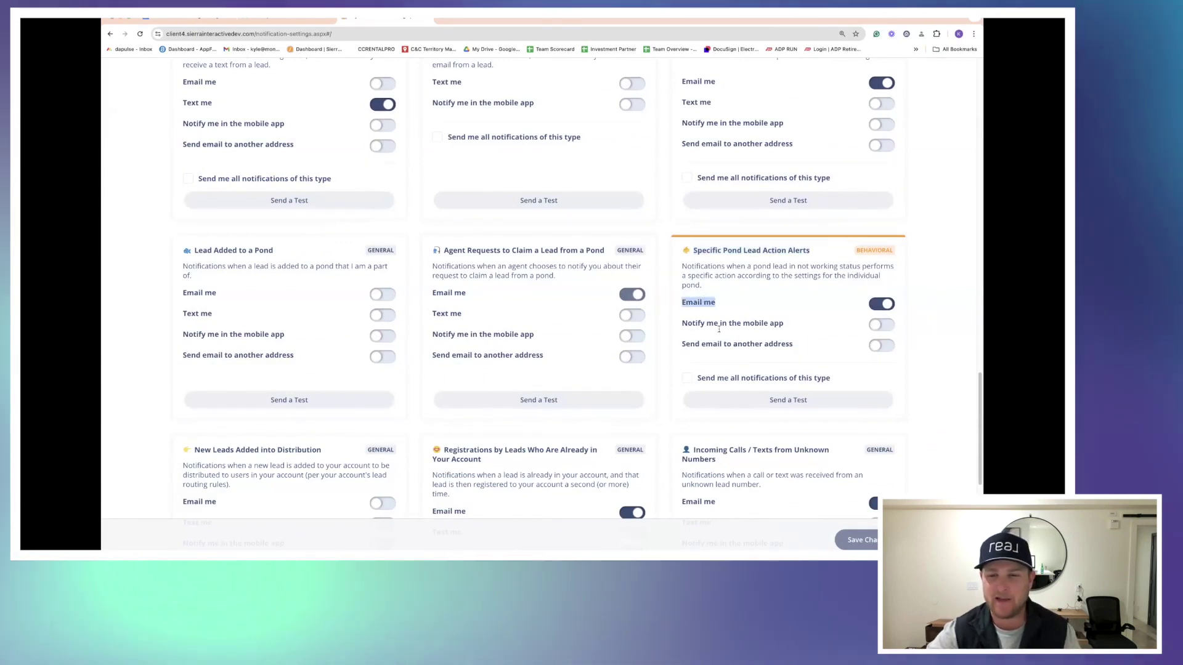
left_click(682, 321)
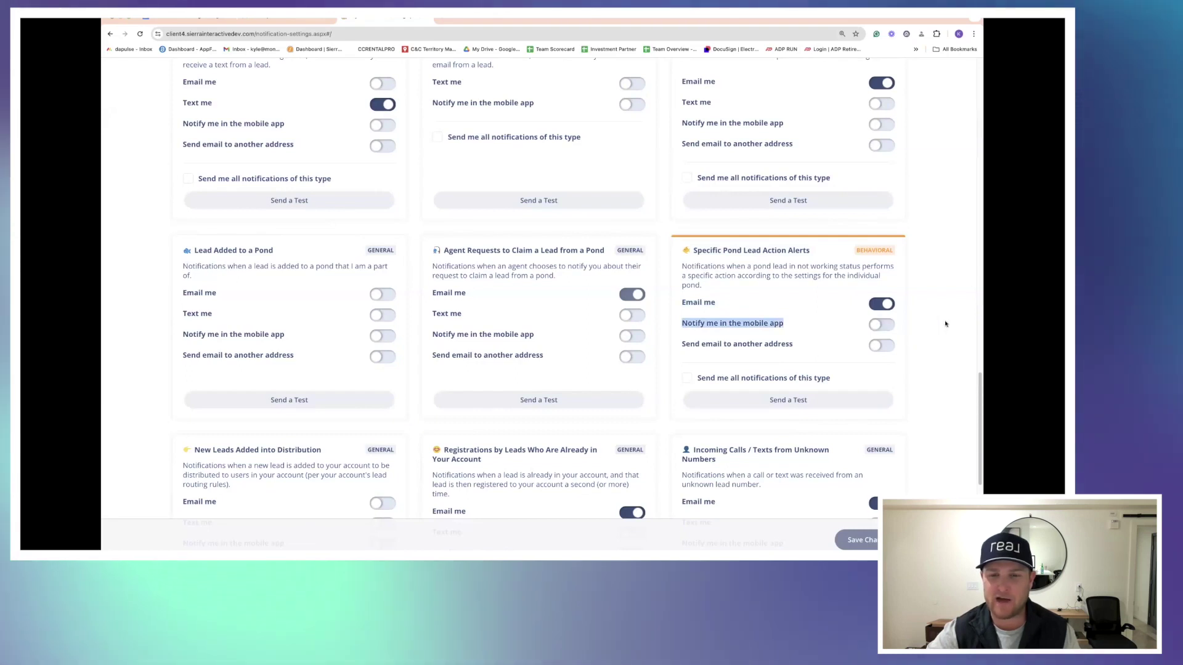
left_click(947, 323)
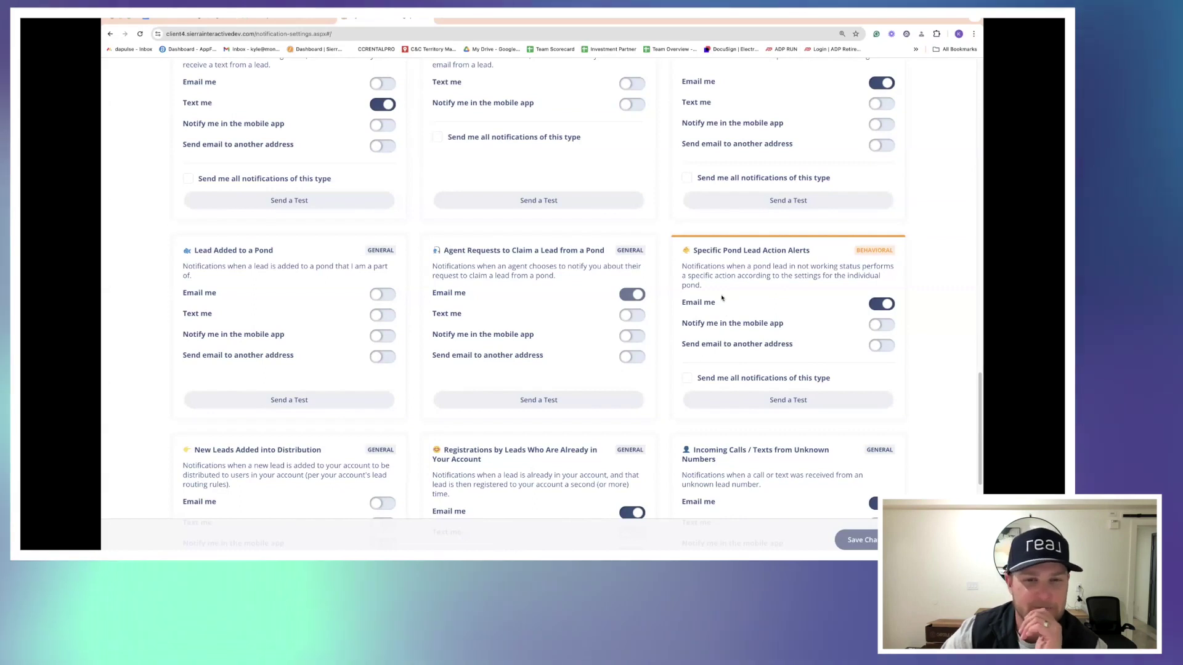
Check the property-view alert email in Gmail again and return to the Sierra notification settings
scroll(722, 298, "up", 2)
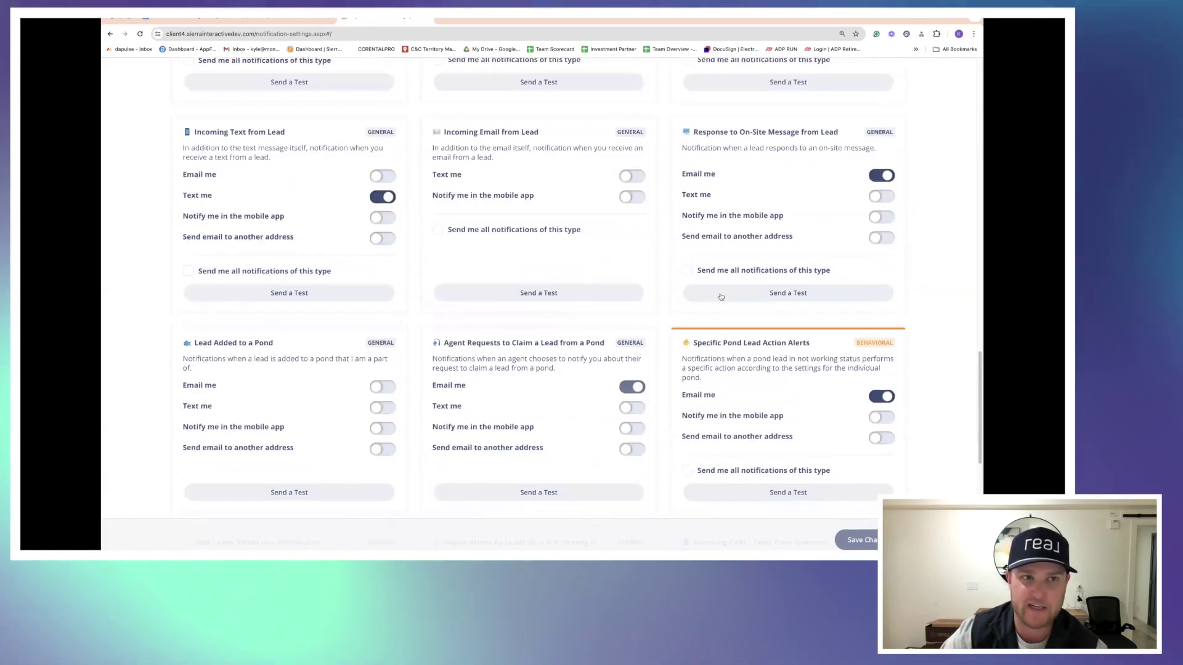
left_click(269, 19)
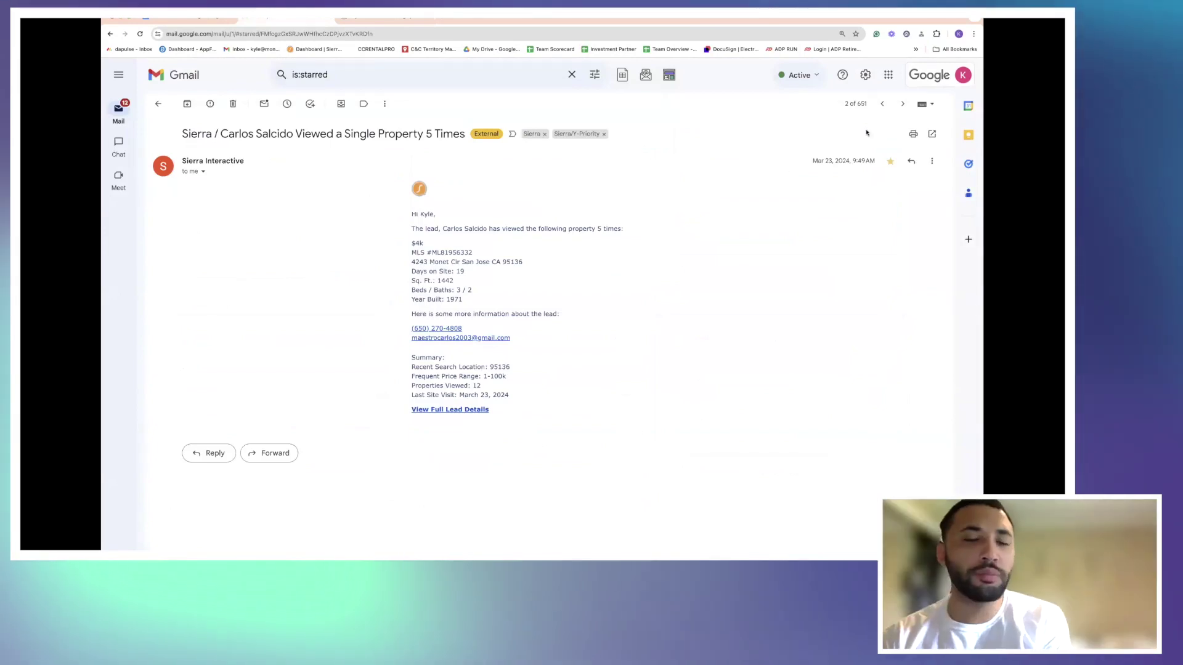
left_click(379, 21)
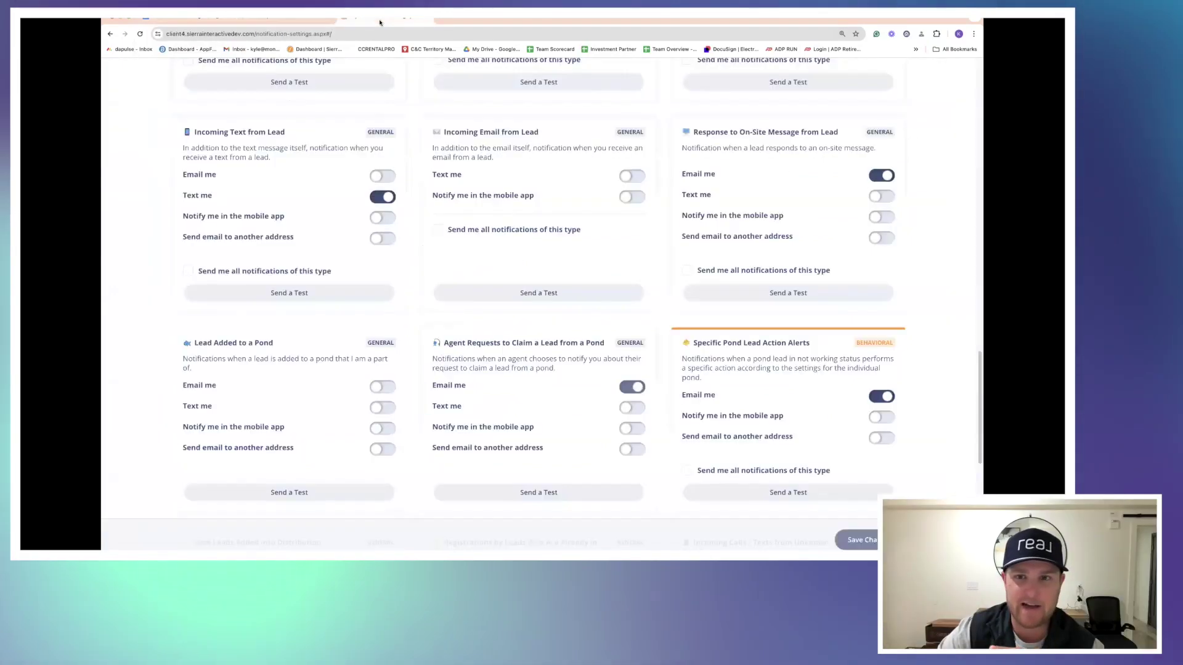
Point out where the account options lead to My Notification Settings and highlight the Specific Pond Lead Action Alerts title
scroll(921, 126, "up", 10)
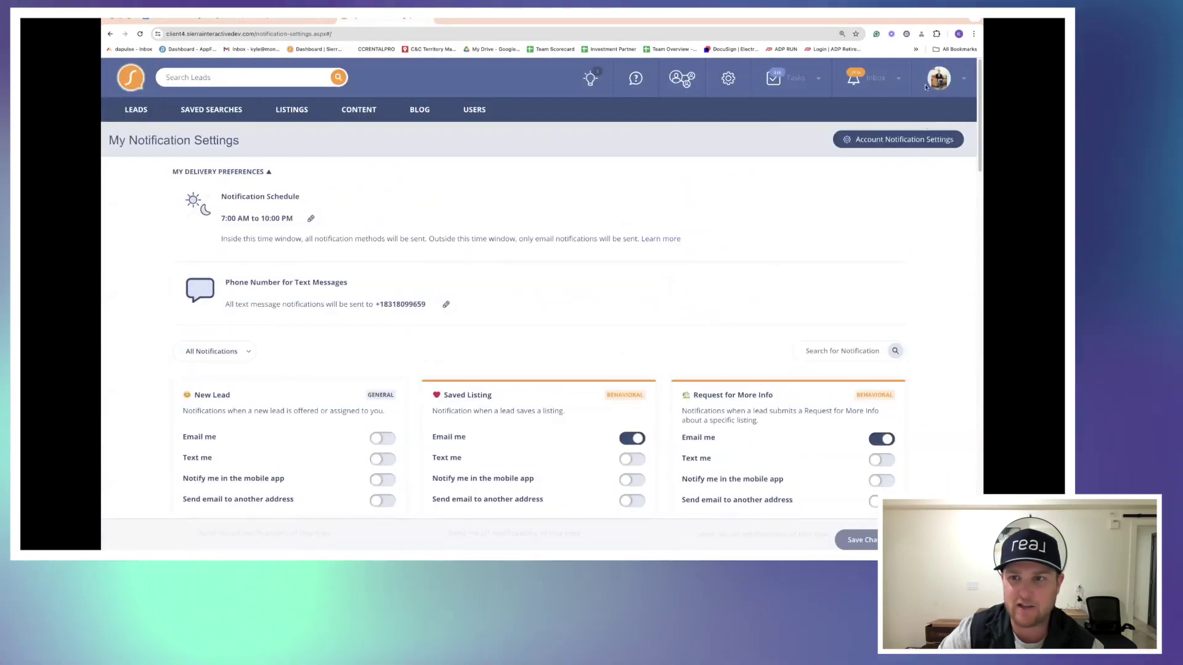
left_click(938, 79)
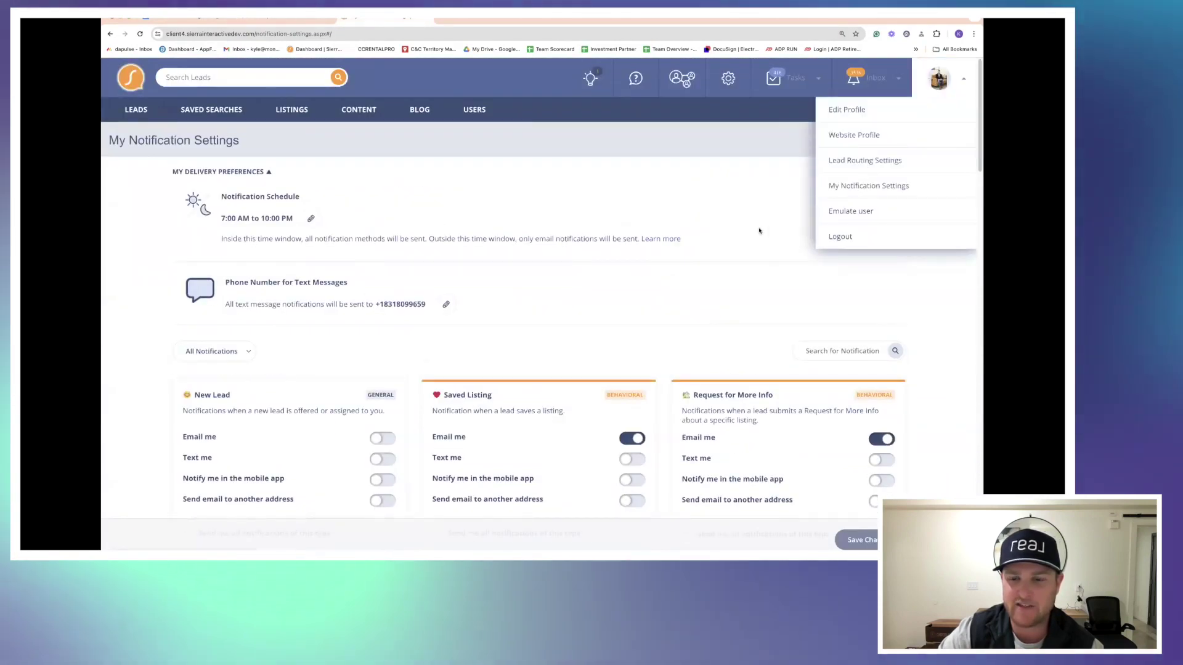
scroll(814, 270, "down", 10)
scroll(783, 269, "down", 5)
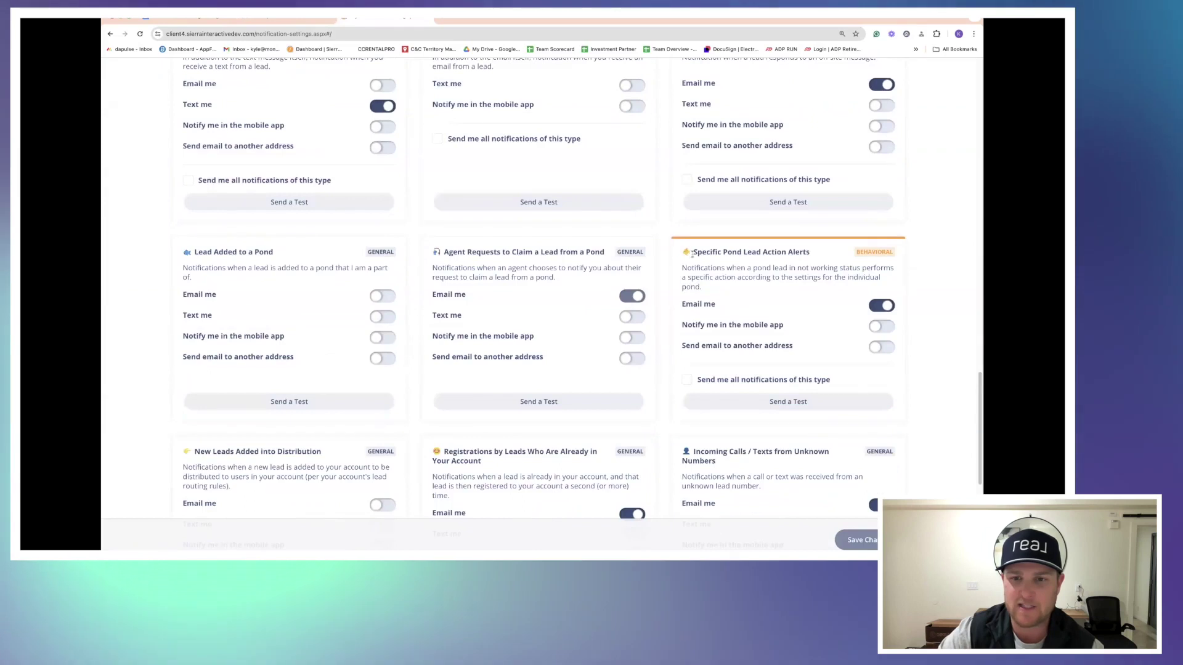
left_click_drag(694, 252, 809, 252)
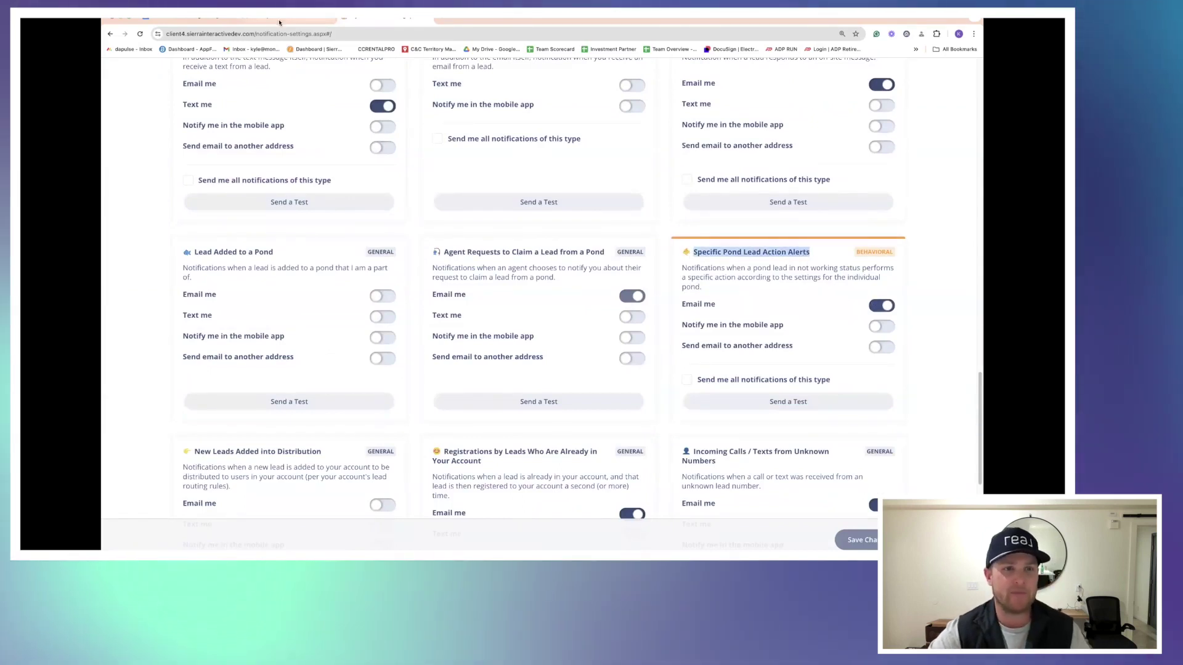
Switch to Gmail, view the newer starred alert about a lead returning to the site, and open that lead's full details
left_click(320, 20)
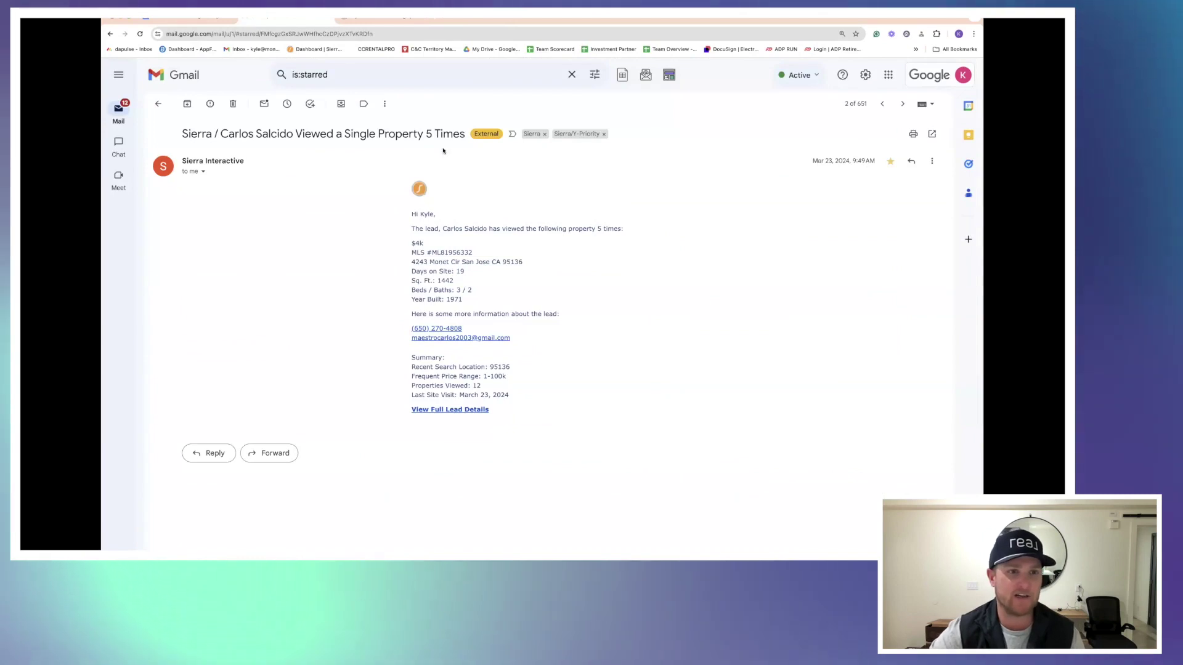
left_click(882, 104)
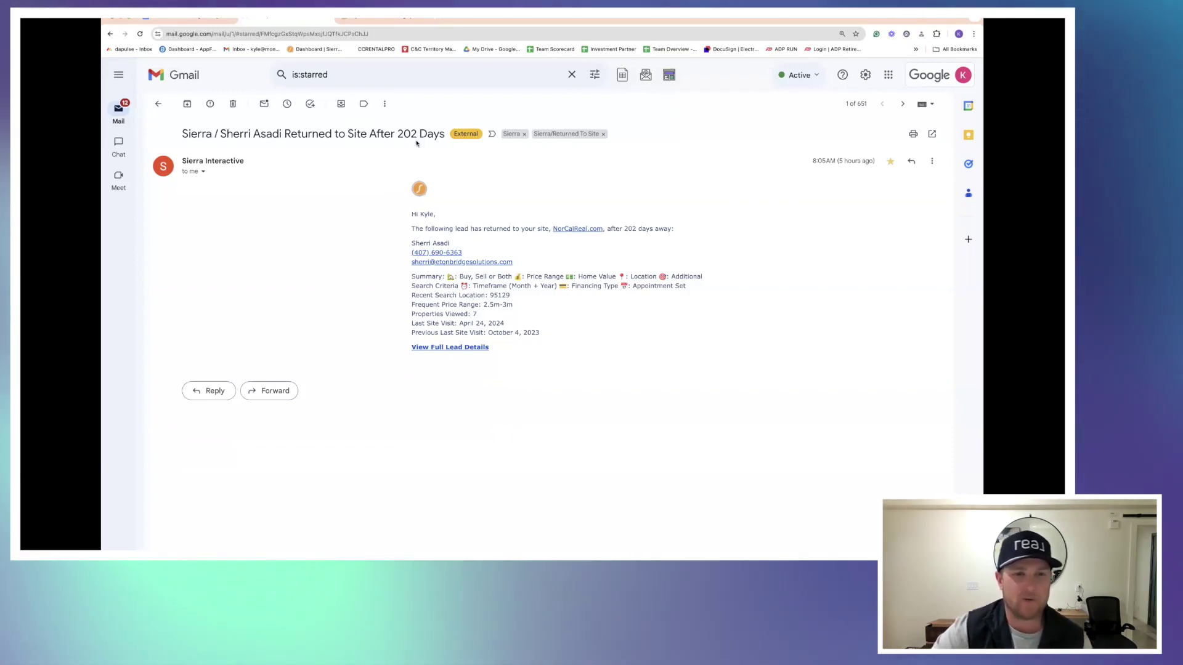
left_click(450, 347)
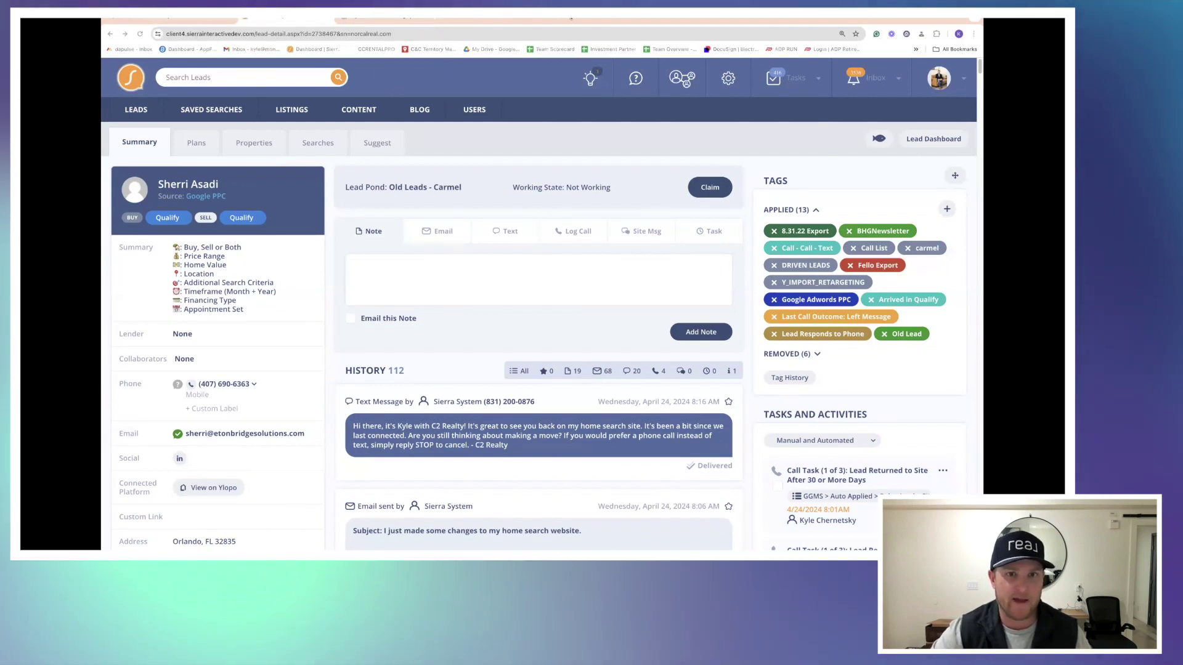
Open the Leads Dashboard and show the Pond Leads list
mouse_move(165, 119)
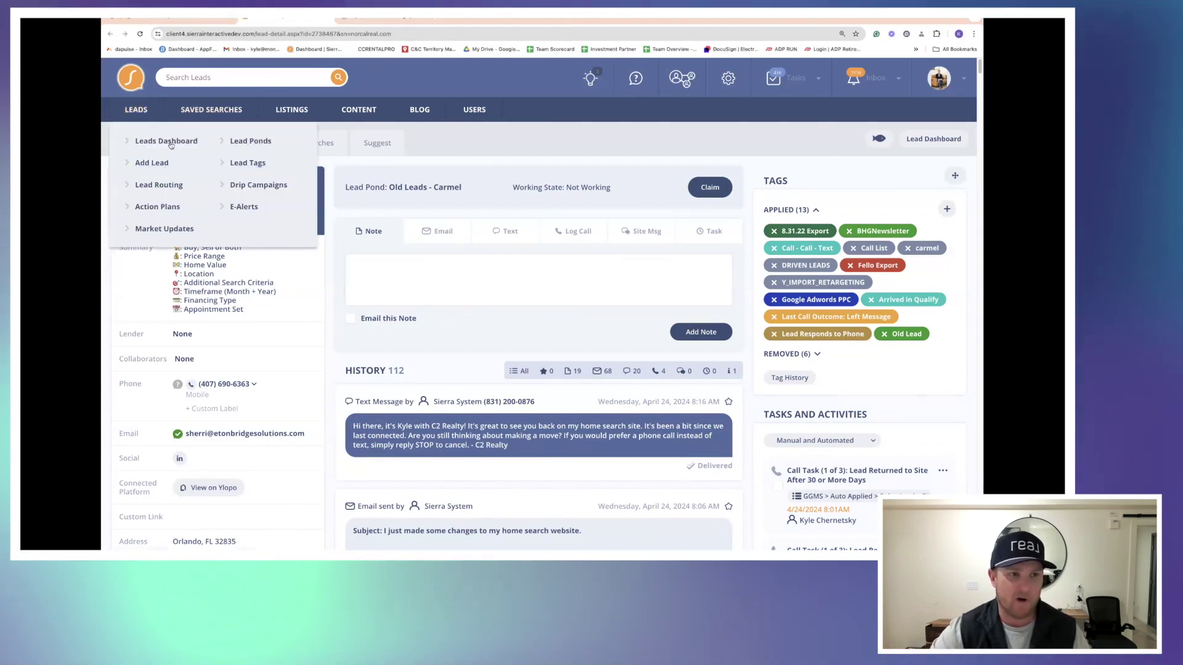
left_click(170, 144)
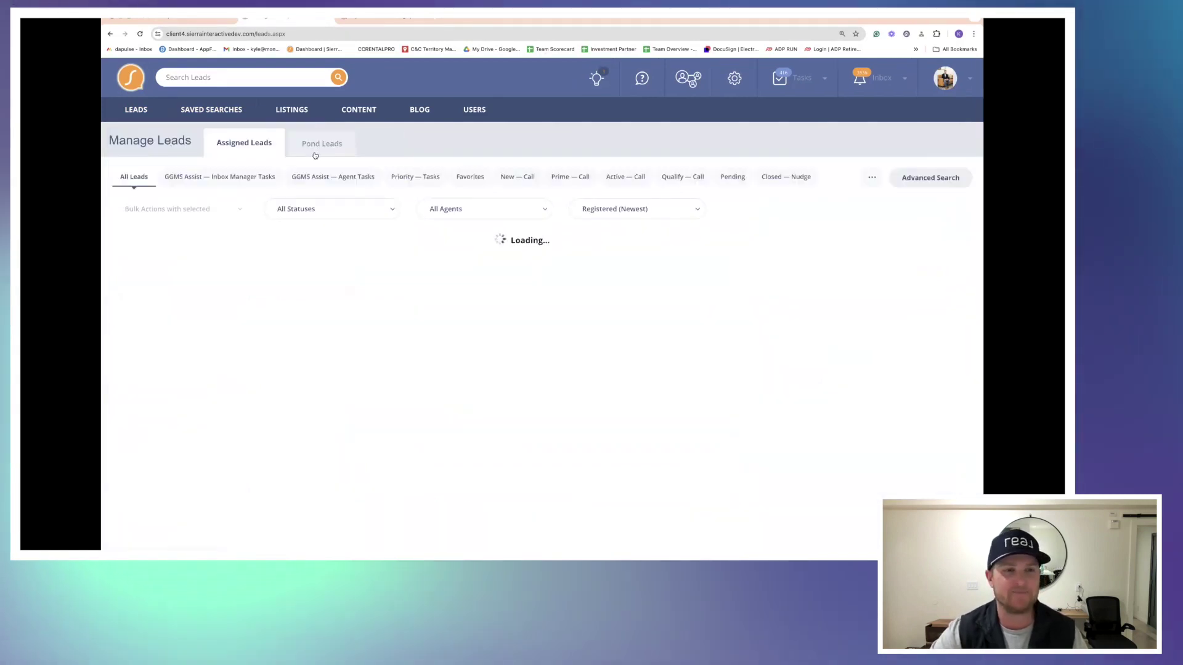
left_click(315, 154)
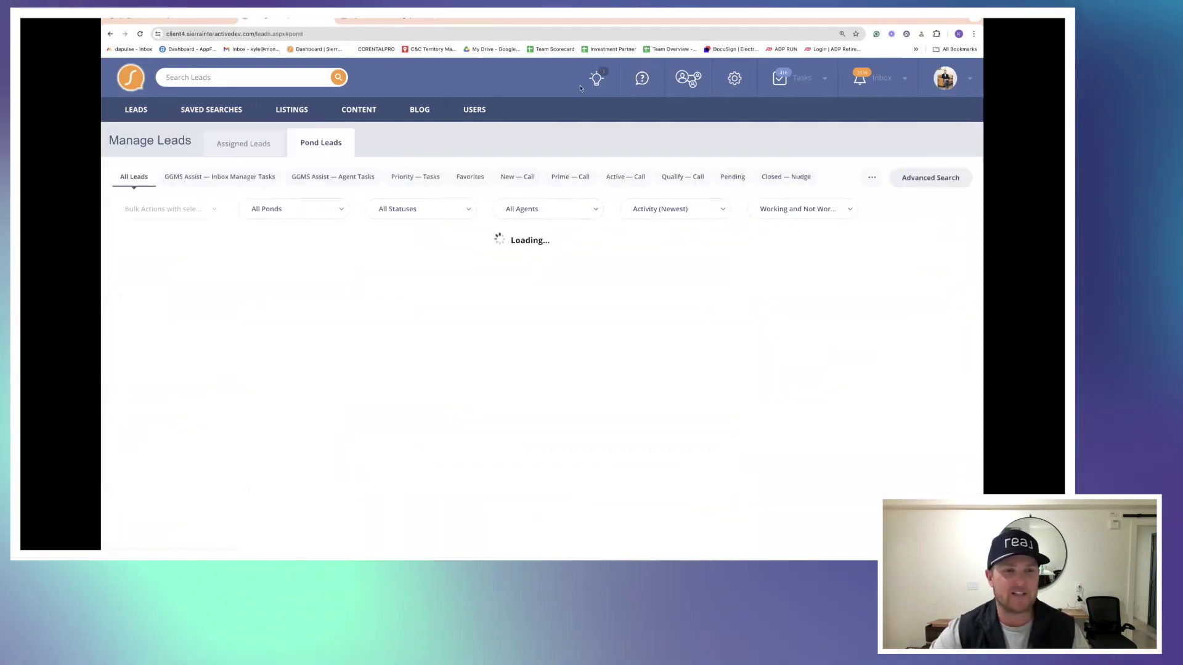
Emulate one of the team's agents to see the system from that agent's account
left_click(945, 88)
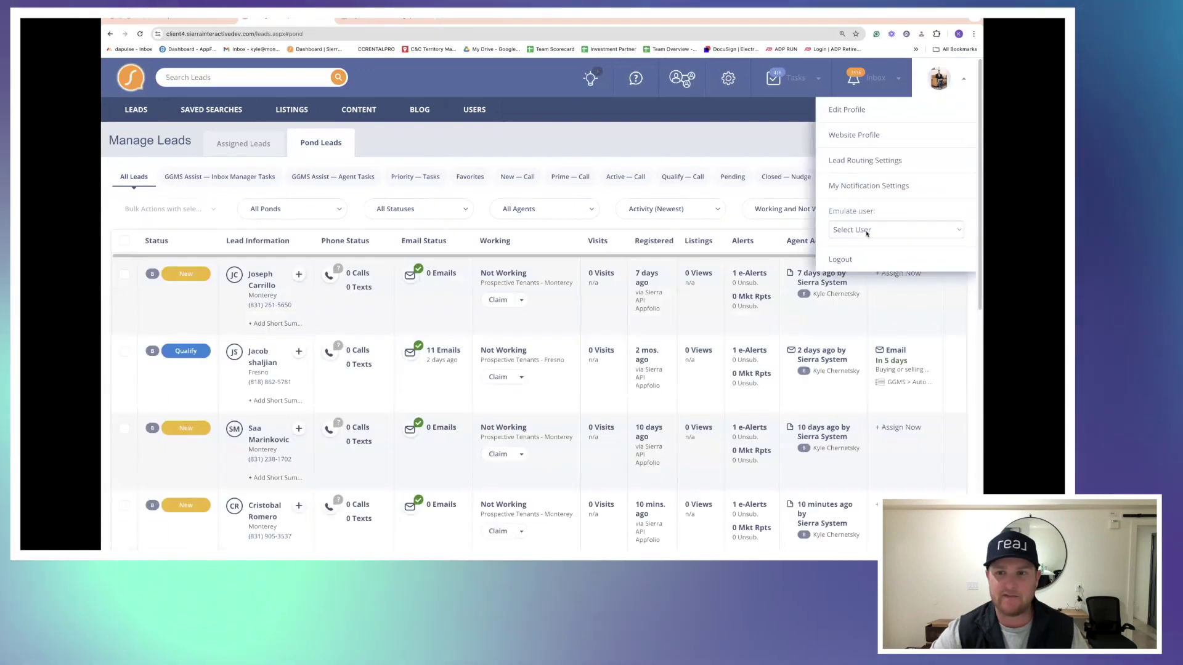
left_click(858, 230)
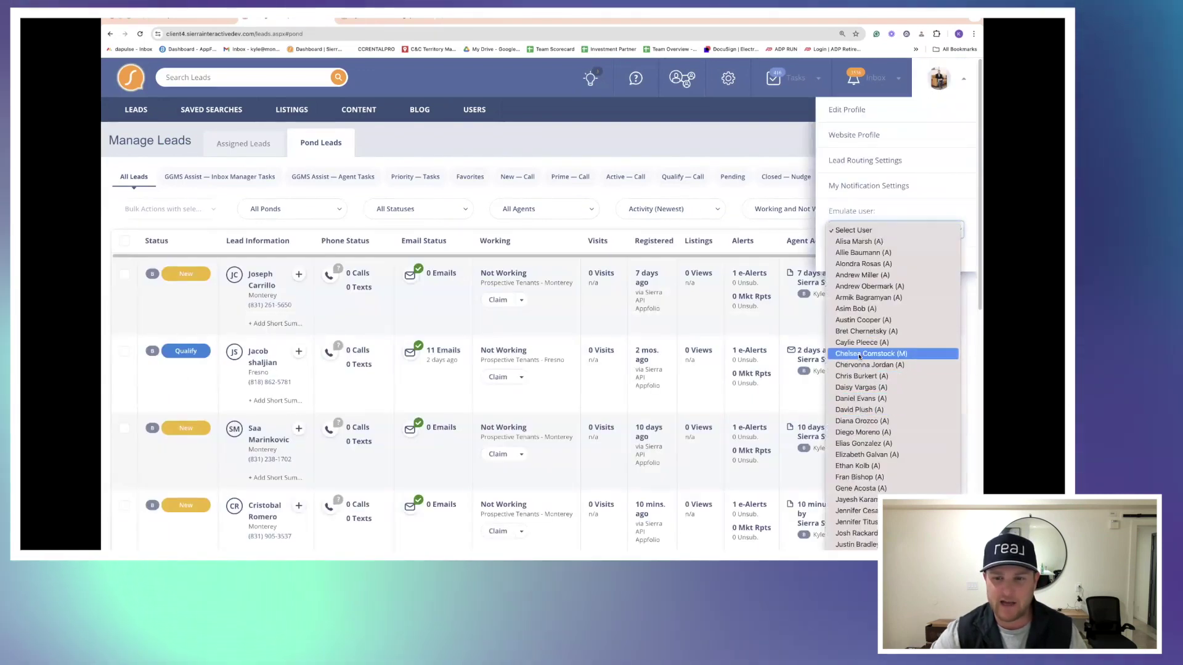
scroll(859, 357, "down", 5)
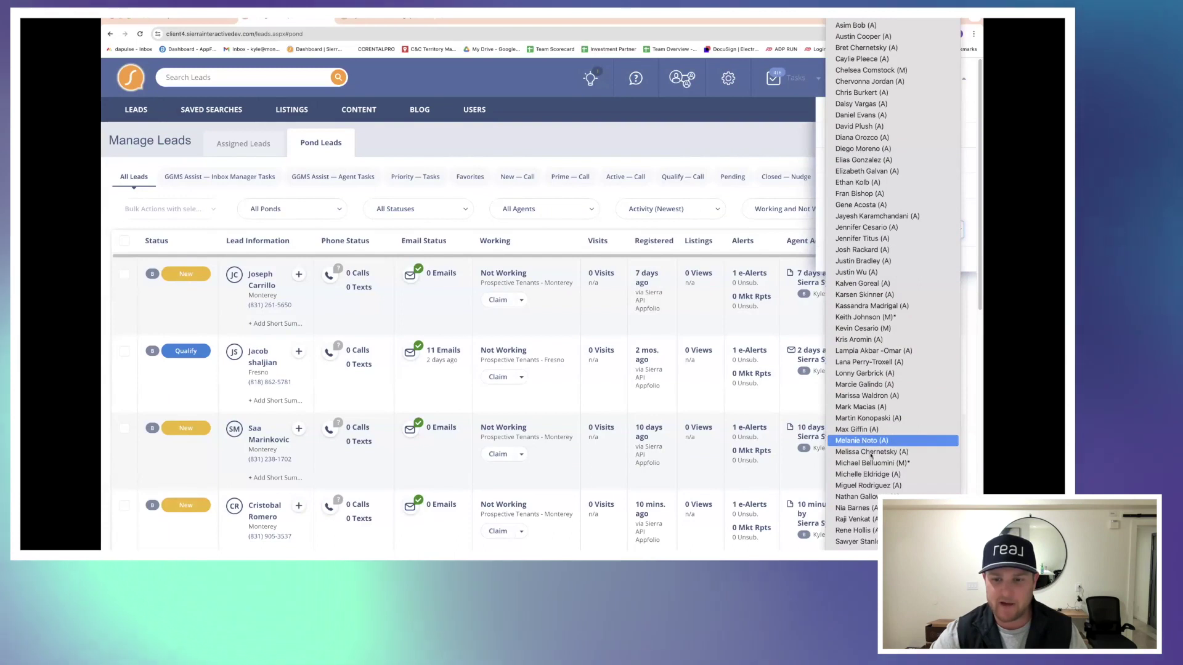
left_click(869, 486)
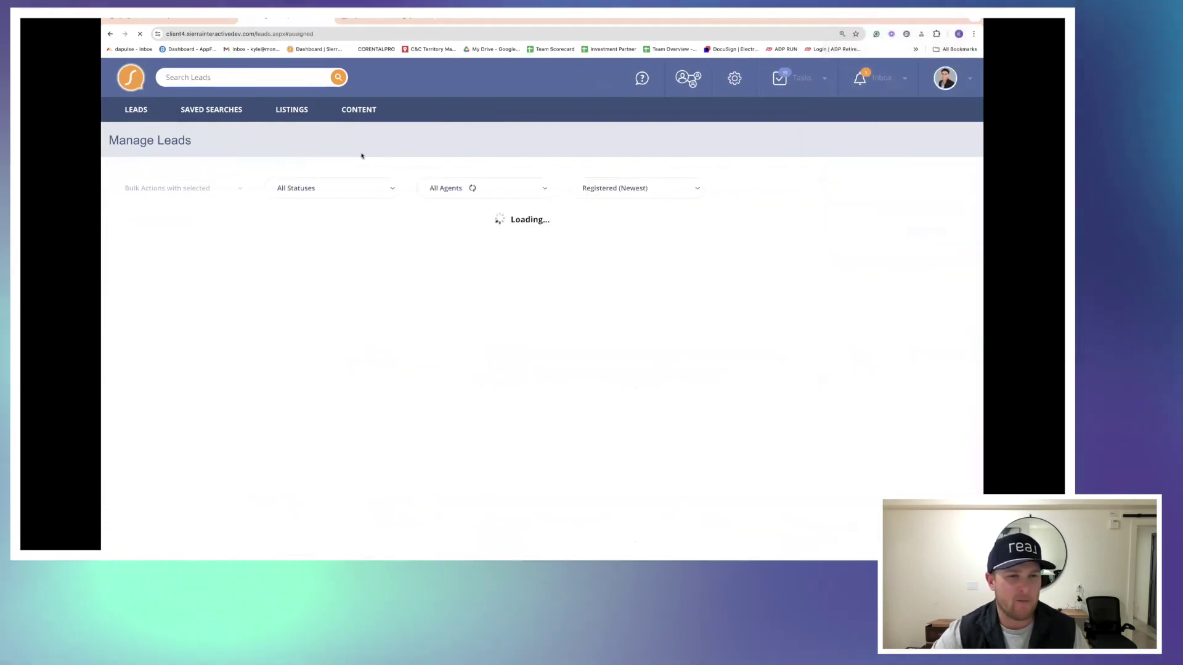
Show the emulated agent's pond leads and filter them to the Old Leads - Monterey and Old Leads - Salinas ponds
left_click(320, 144)
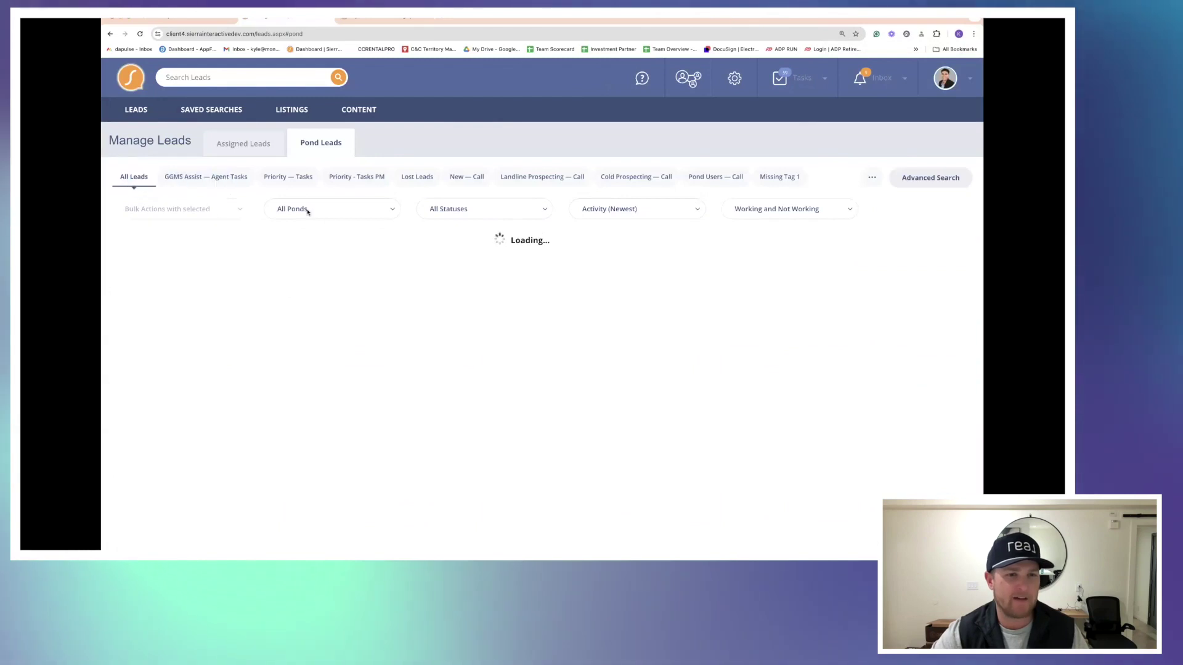
left_click(329, 211)
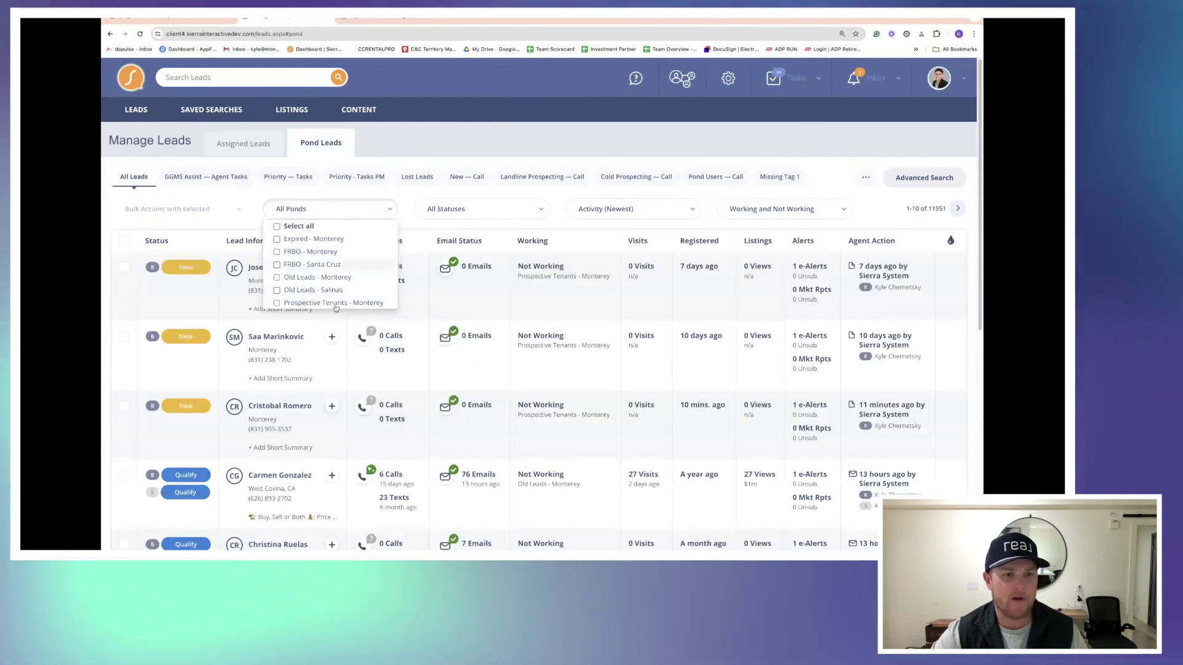
scroll(344, 274, "down", 2)
scroll(311, 277, "up", 2)
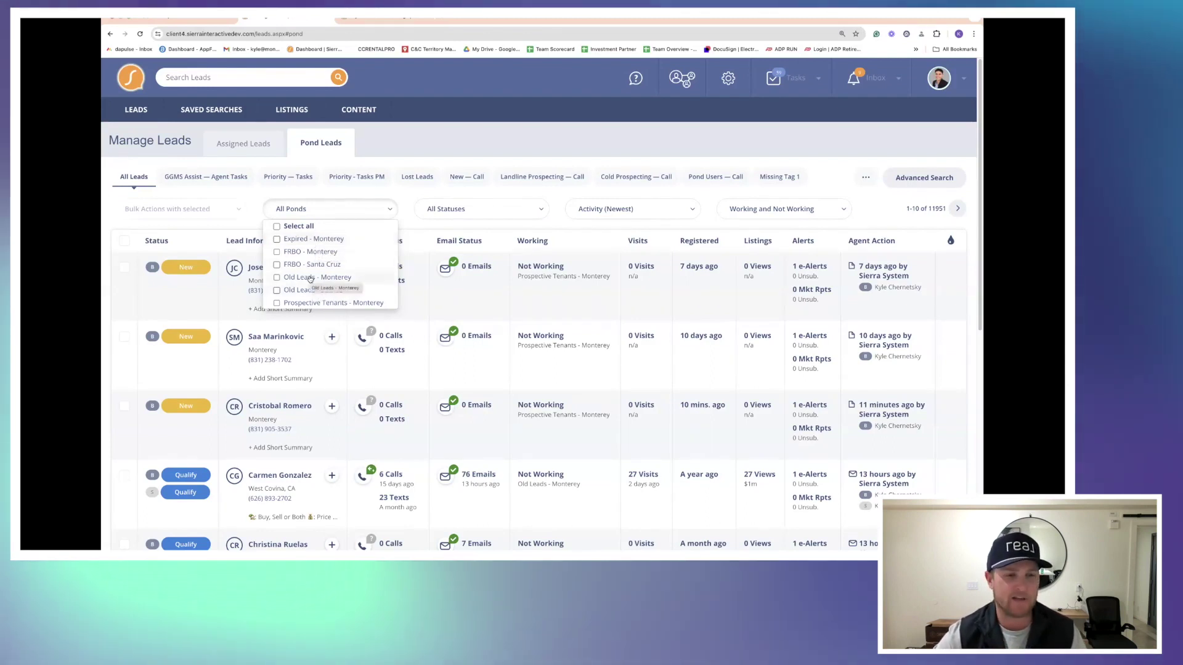
left_click(456, 147)
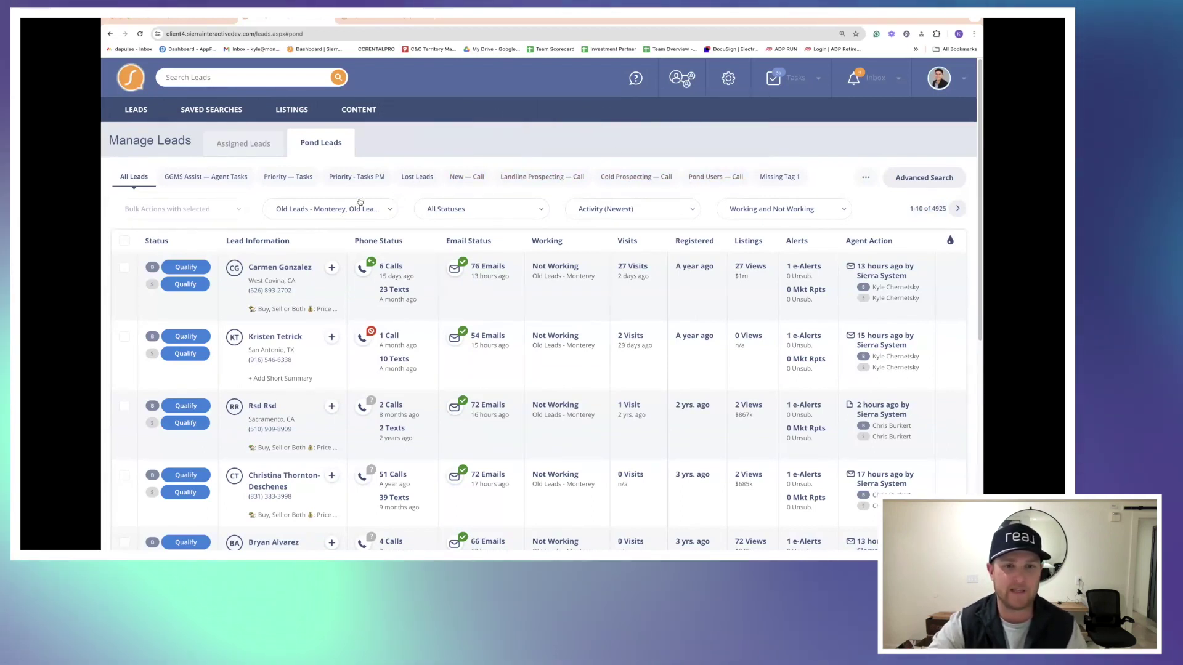
Apply the Pond Users — Call smart filter to the pond leads, then review its leads and the filter's description
left_click(709, 177)
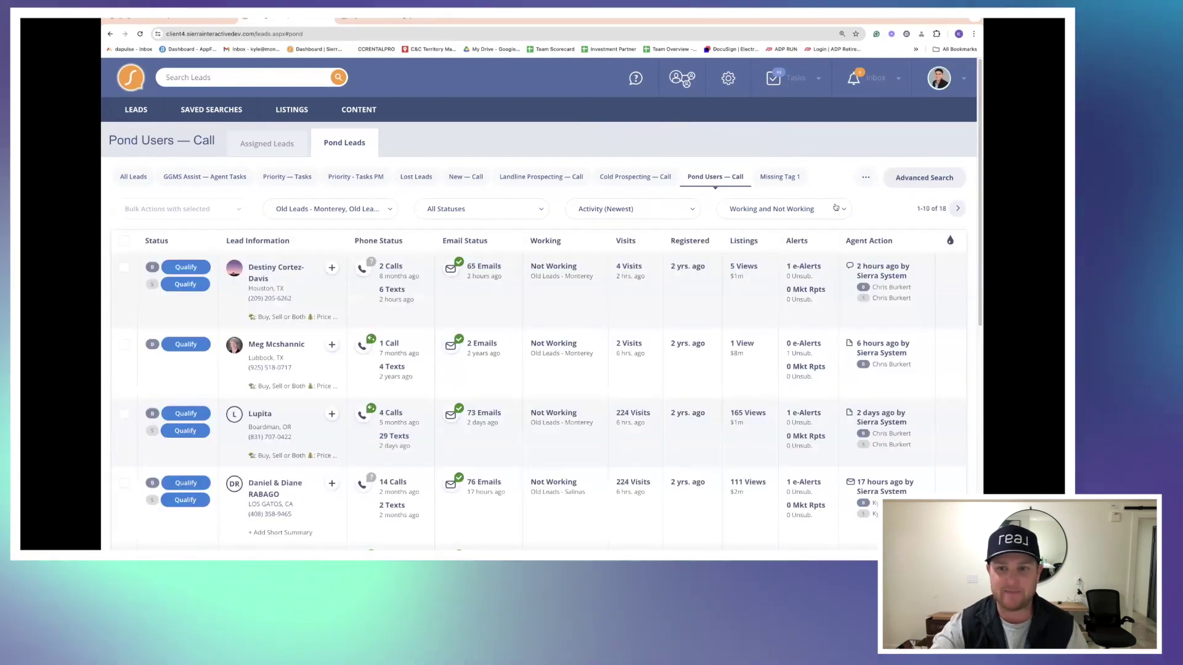
scroll(704, 253, "down", 7)
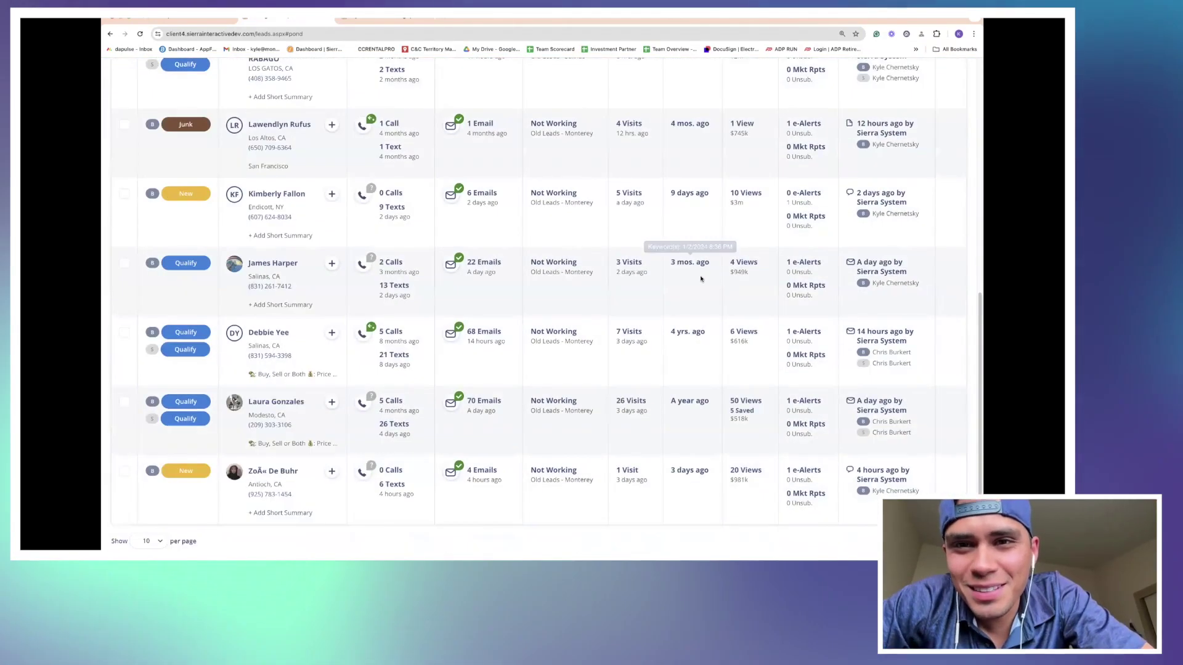
scroll(704, 265, "up", 7)
scroll(700, 280, "up", 1)
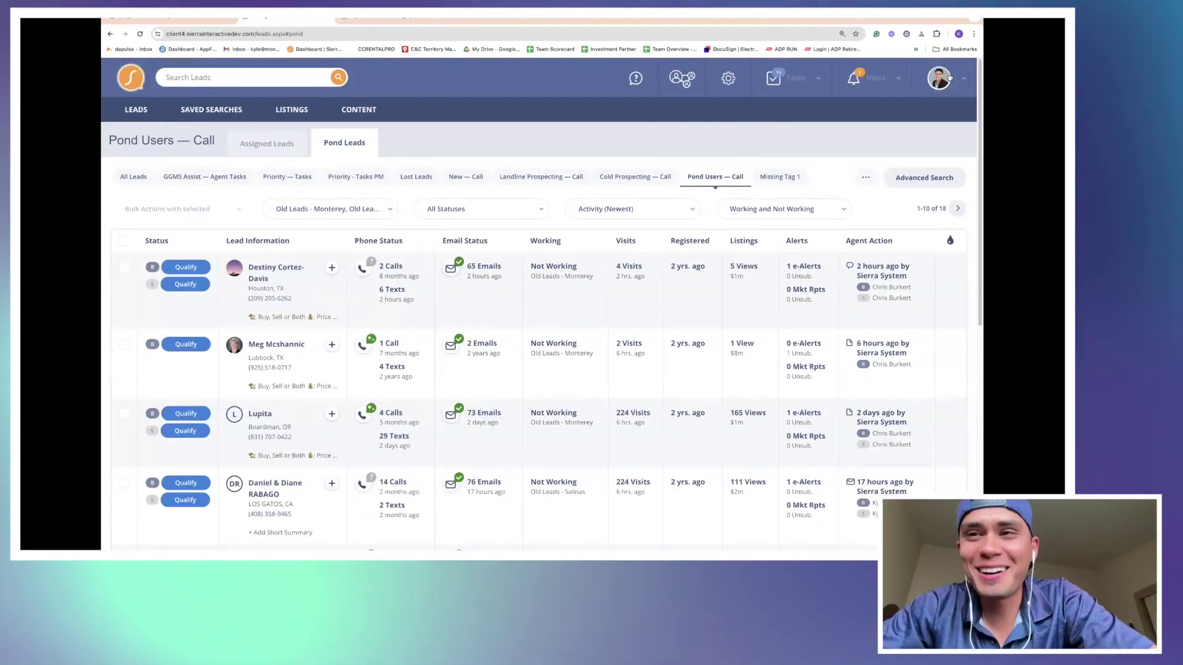
mouse_move(716, 181)
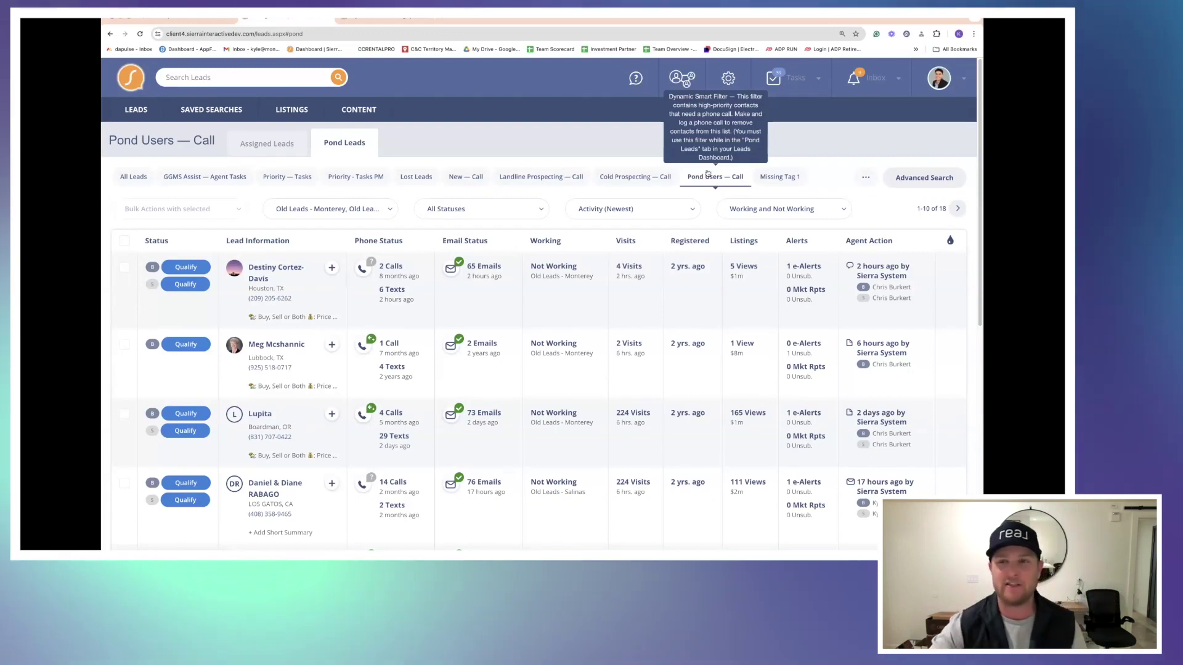
Emulate a different agent on the team to see the pond leads from that agent's account
left_click(939, 79)
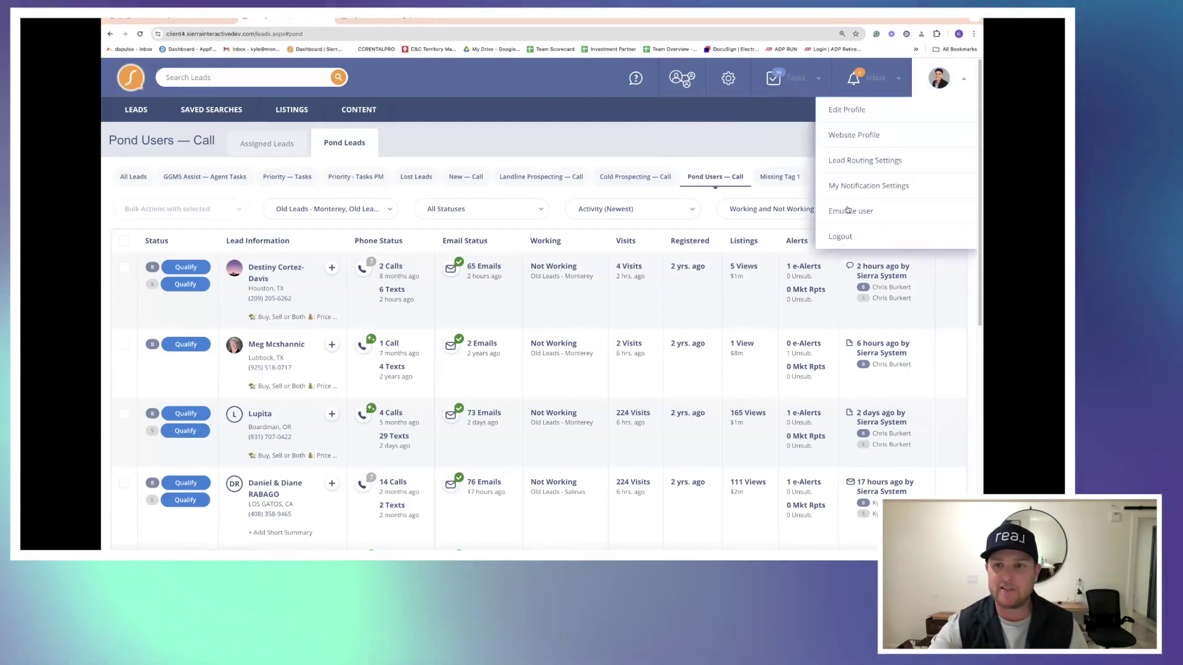
left_click(871, 246)
left_click(896, 272)
Filter the emulated agent's Pond Users — Call list to the Old Leads - Alameda County pond
left_click(357, 210)
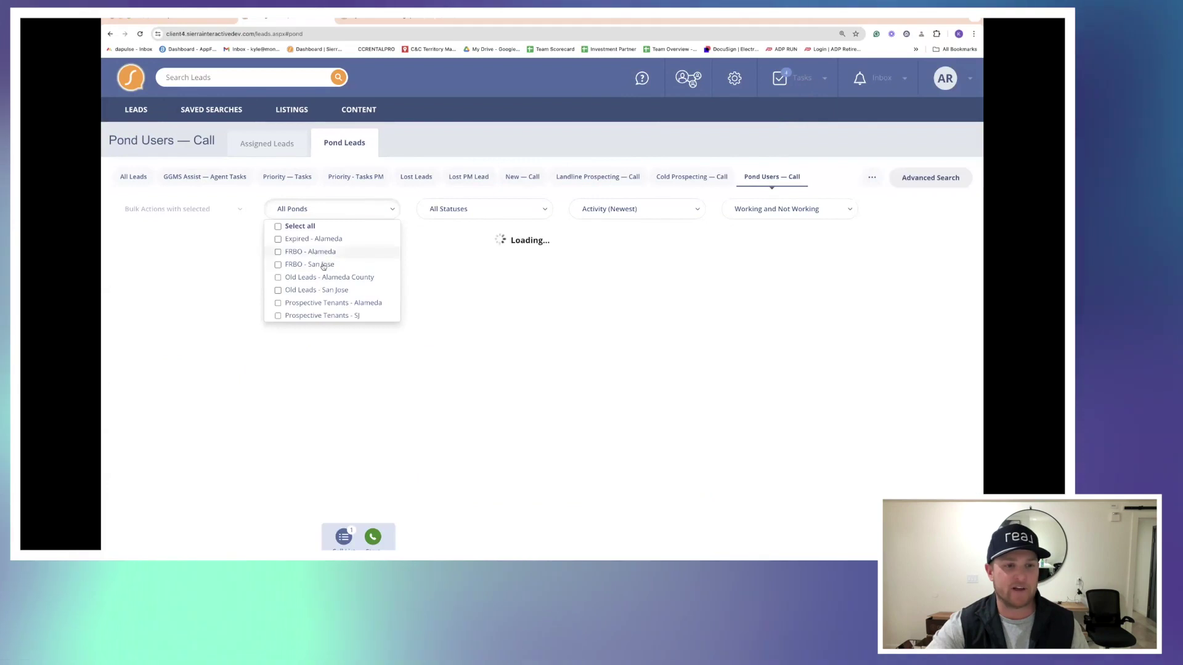
left_click(319, 276)
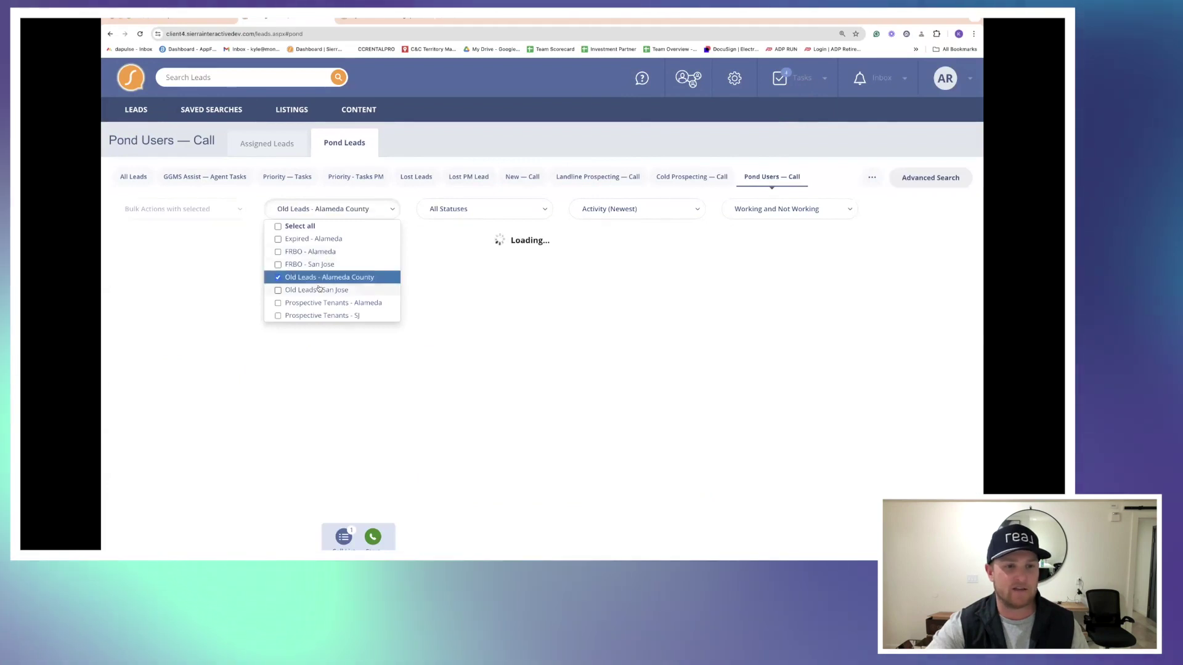
left_click(456, 141)
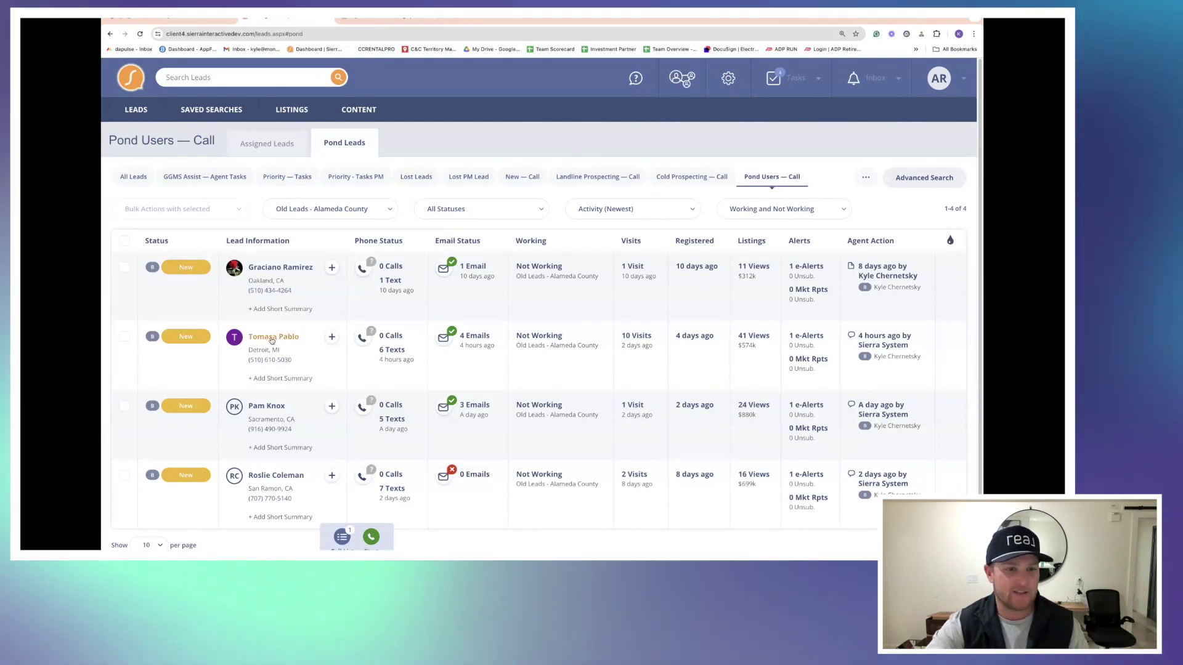
right_click(639, 340)
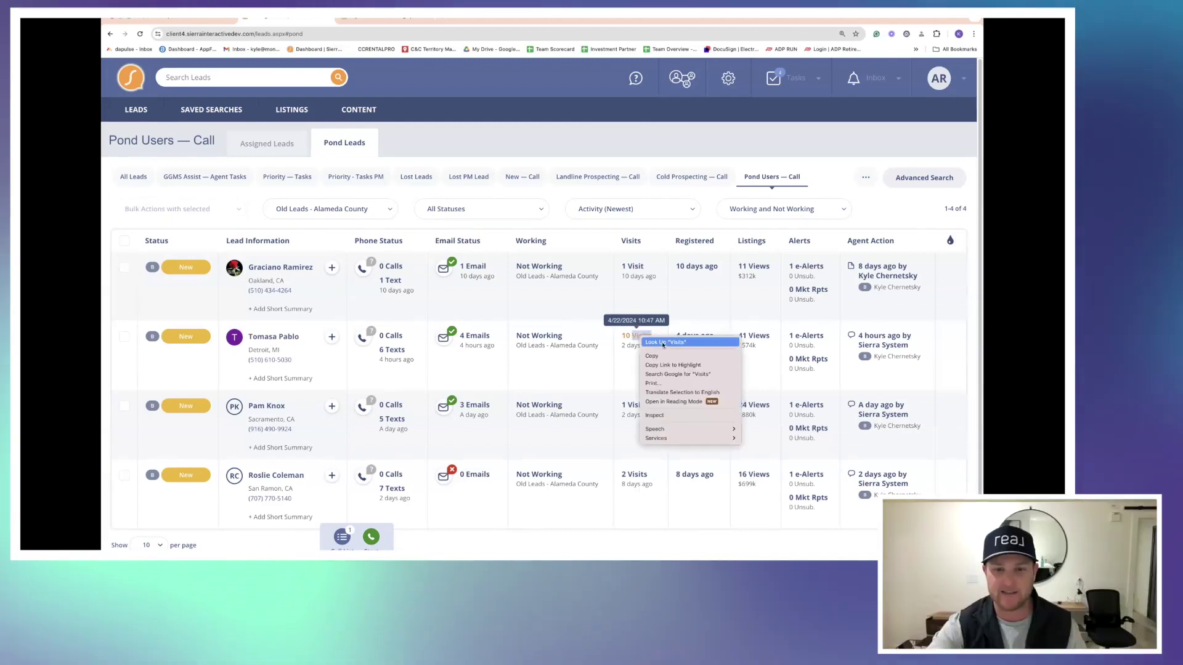
left_click(671, 346)
left_click(727, 128)
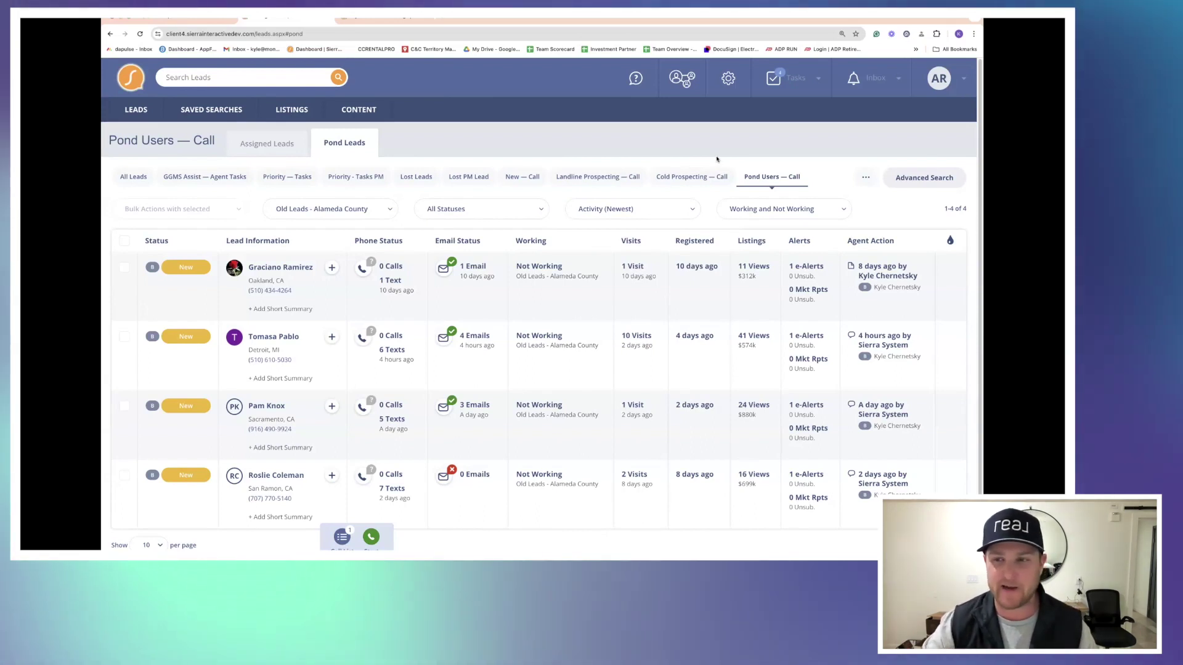
Change the pond filter to Prospective Tenants - Alameda and Prospective Tenants - SJ only
left_click(333, 209)
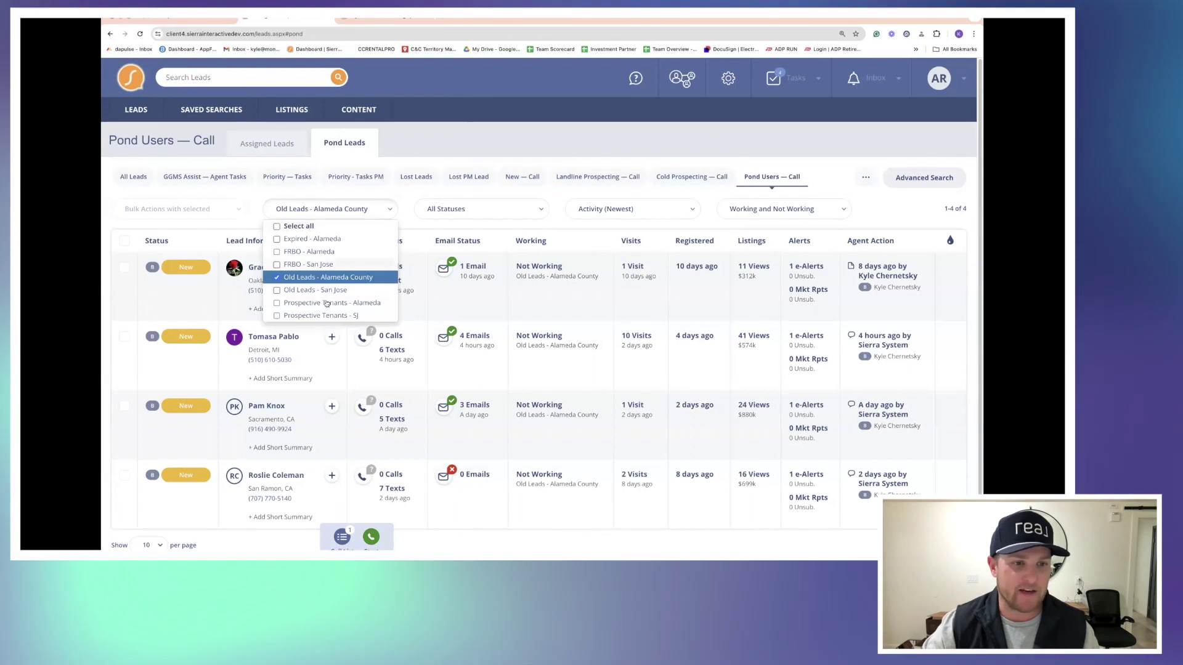
left_click(327, 302)
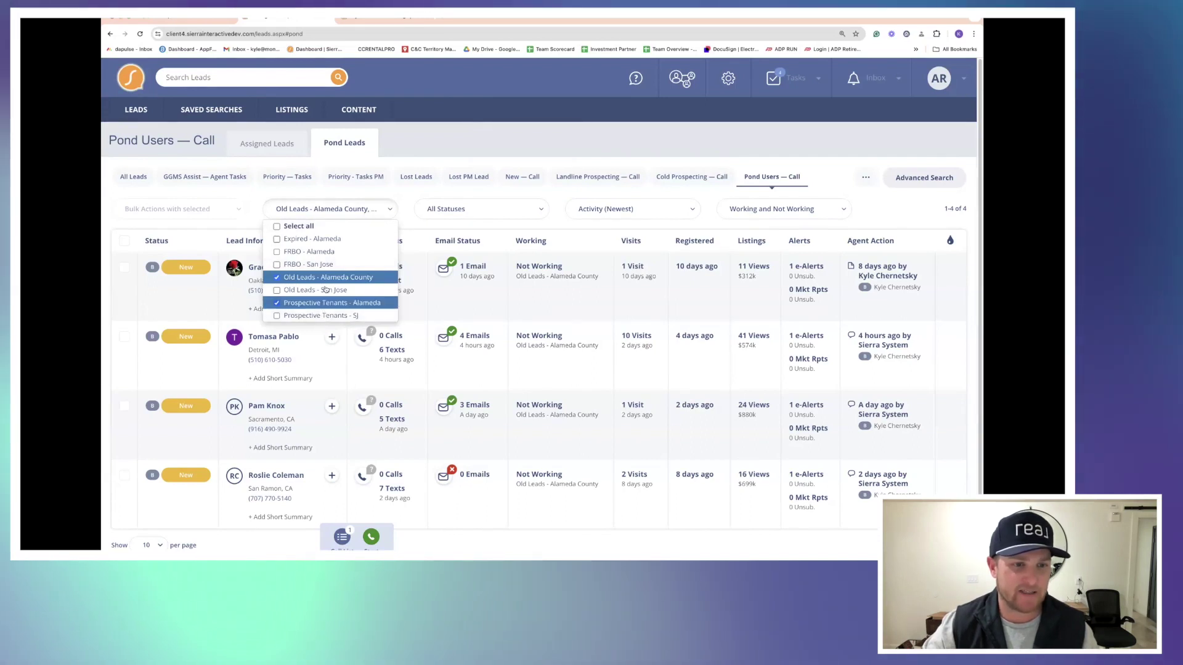
left_click(447, 153)
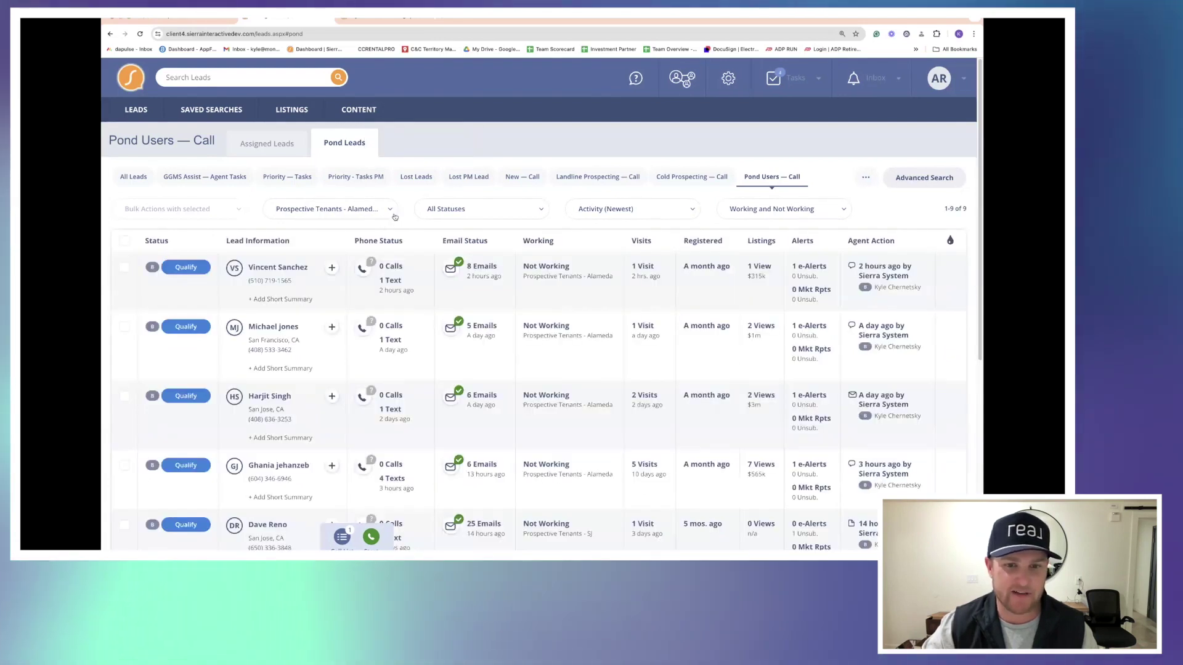
Narrow the pond filter to Prospective Tenants - Alameda alone by removing the Prospective Tenants - SJ pond
scroll(540, 276, "down", 1)
scroll(539, 276, "up", 1)
left_click(326, 159)
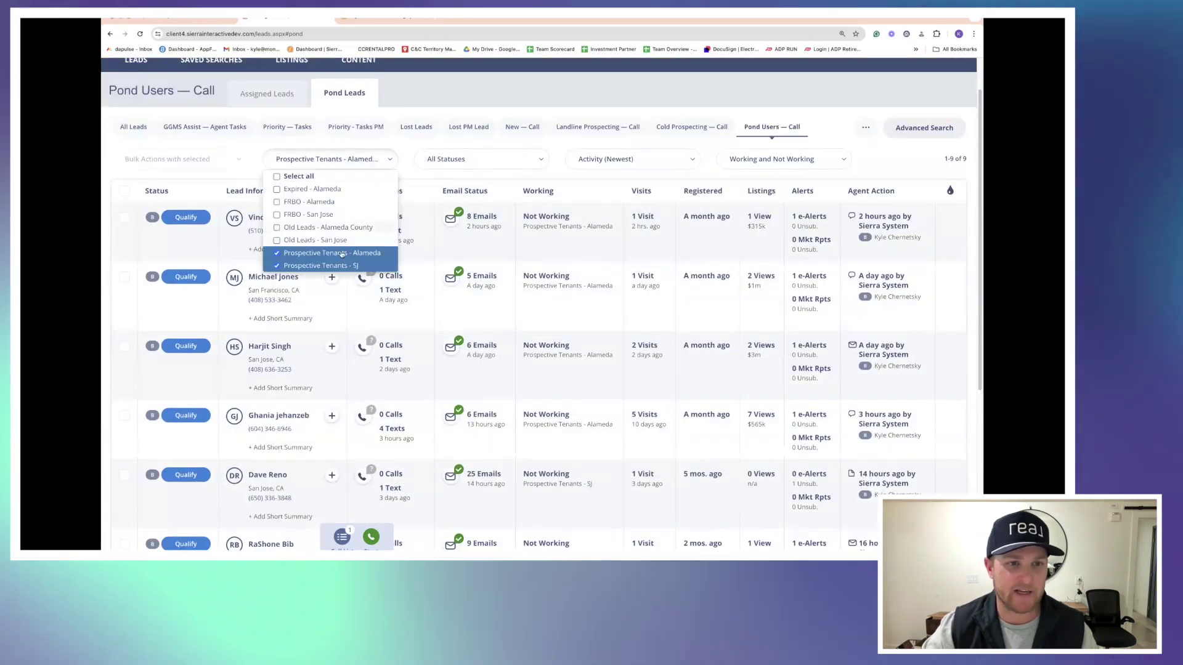
left_click(495, 100)
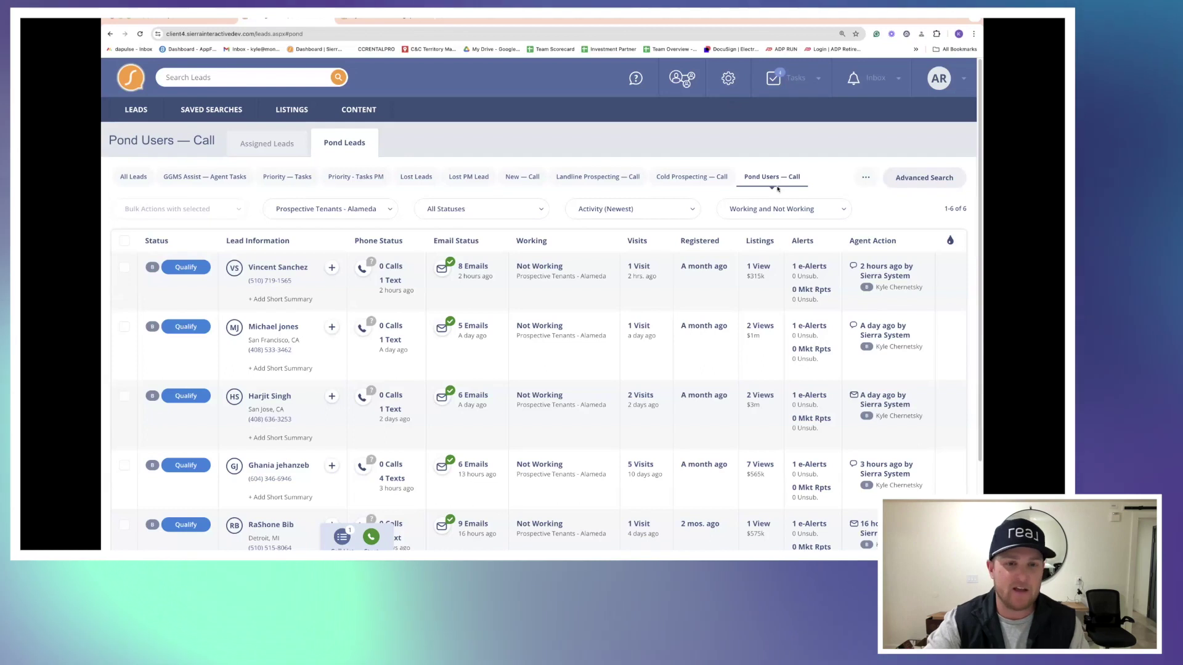
Filter to the Old Leads - Alameda County and Old Leads - San Jose ponds and apply the Cold Prospecting — Call smart filter
left_click(345, 209)
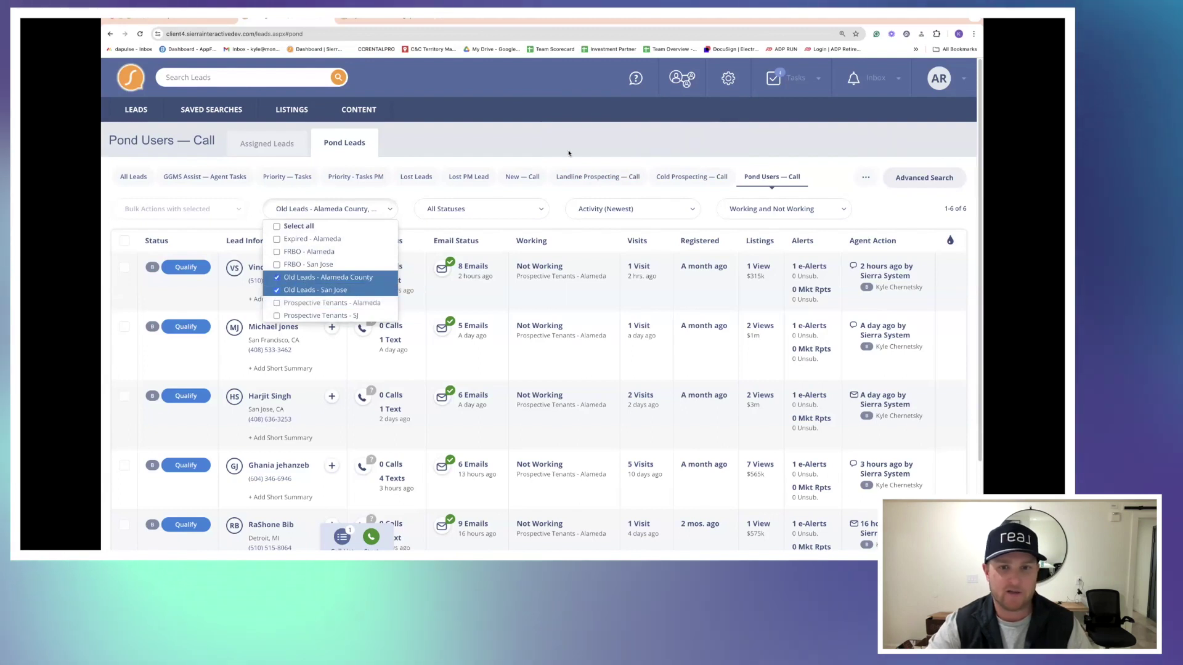
left_click(692, 177)
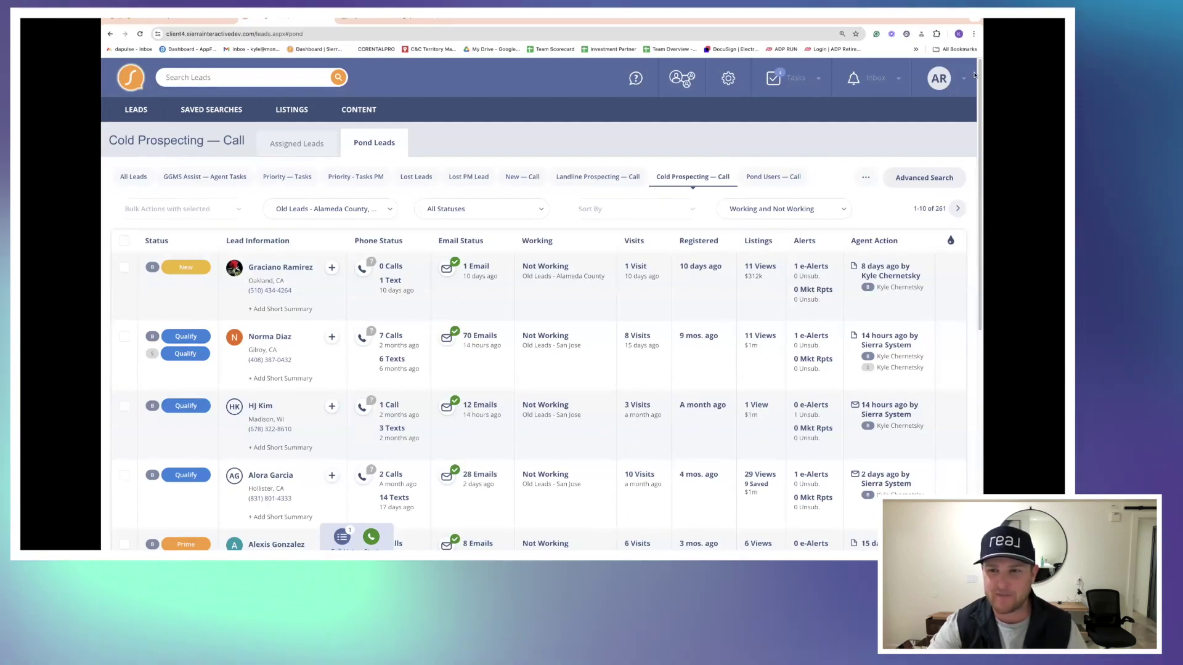
Apply the New — Call smart filter, check its advanced search criteria and review the leads it lists
left_click(523, 178)
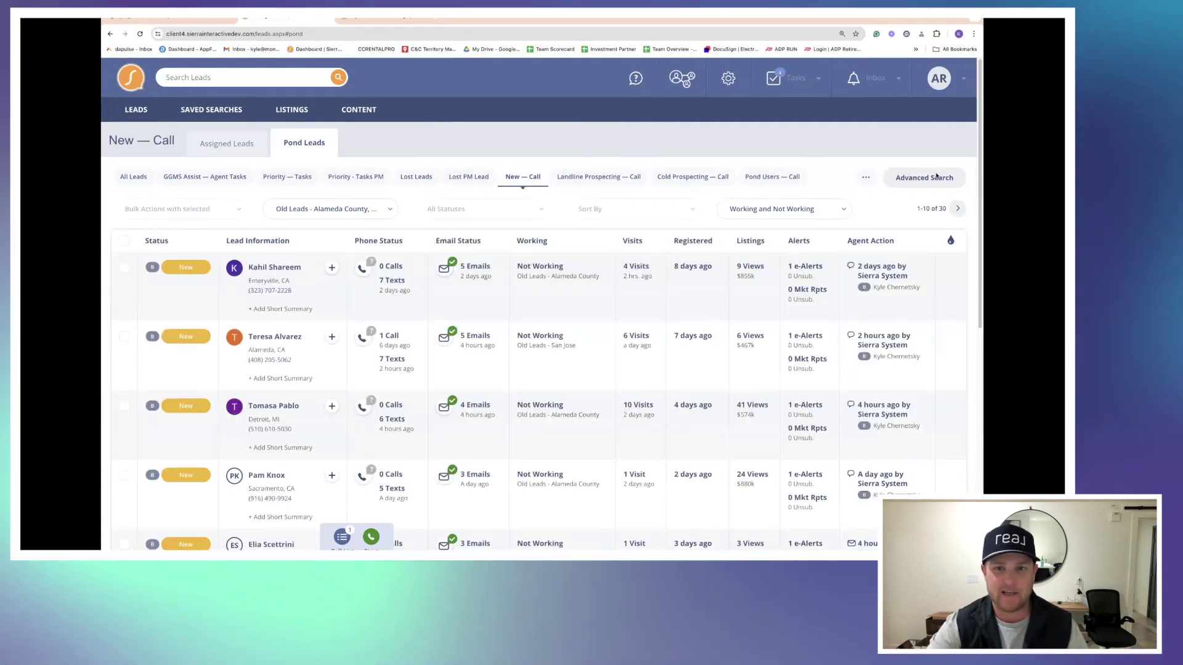
left_click(906, 178)
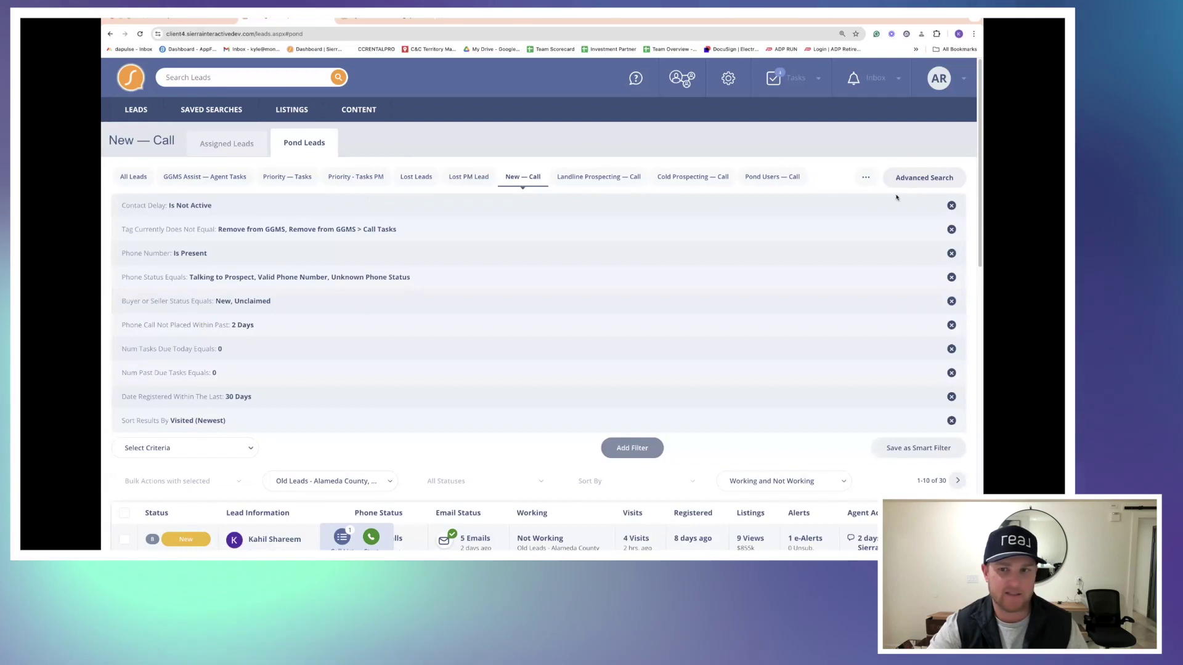
left_click(921, 178)
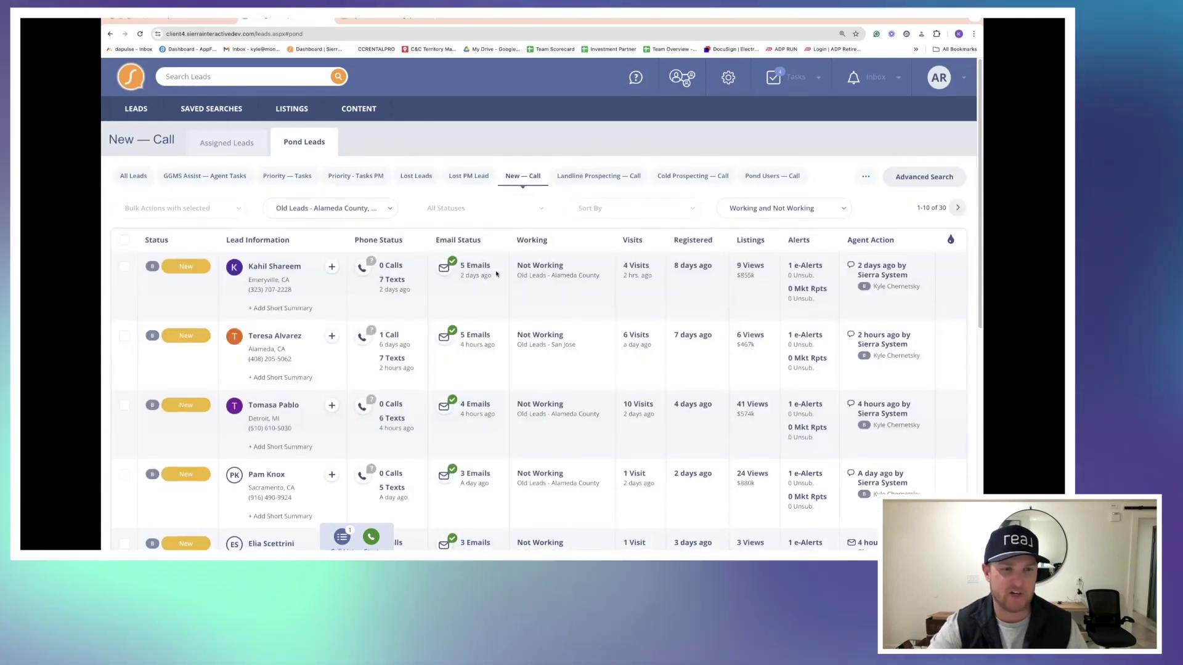
scroll(496, 274, "down", 4)
scroll(496, 274, "down", 2)
scroll(496, 271, "up", 10)
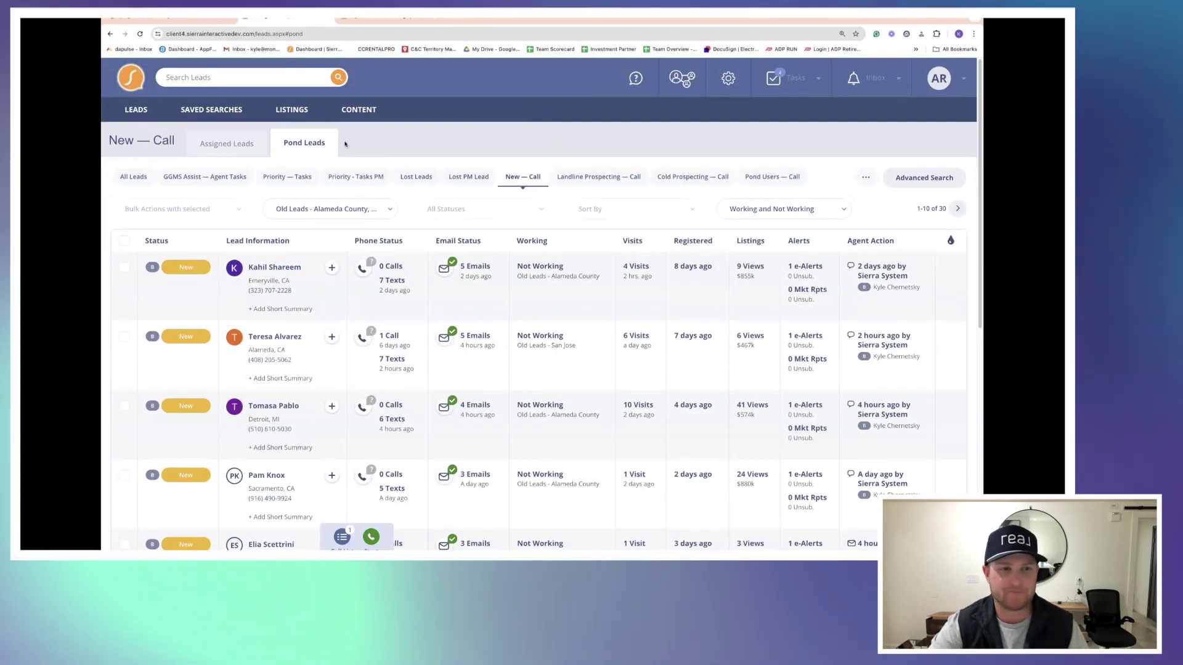
Replace the two Old Leads ponds in the New — Call list's pond filter with Expired - Alameda
left_click(333, 209)
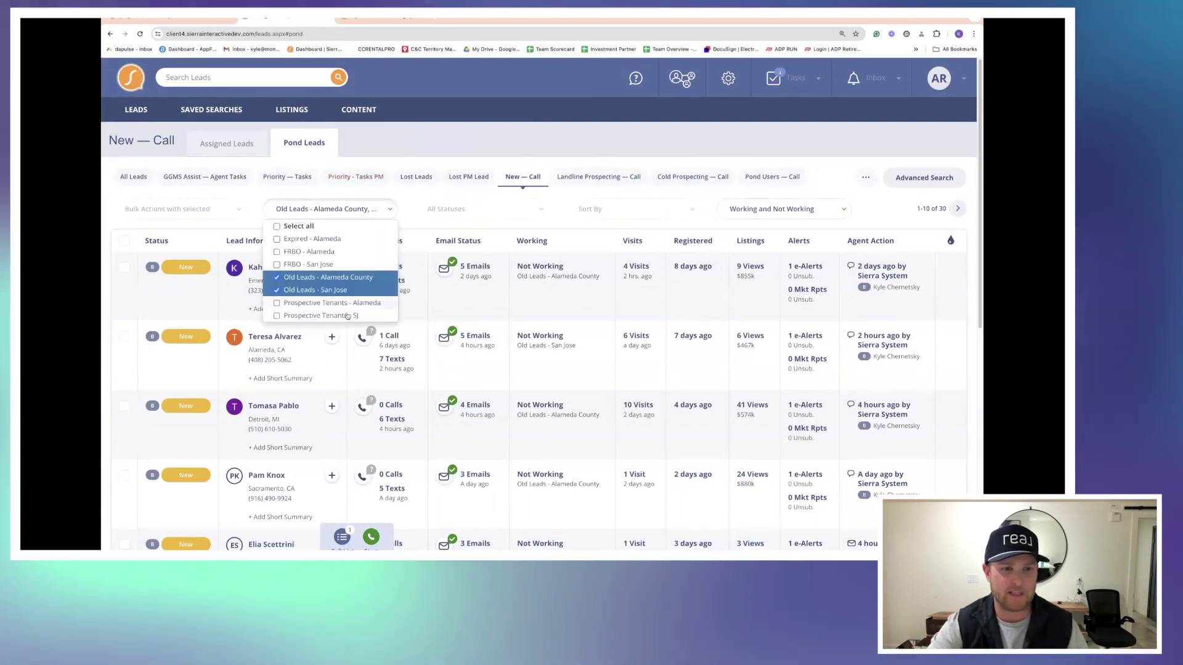
left_click(342, 277)
left_click(342, 289)
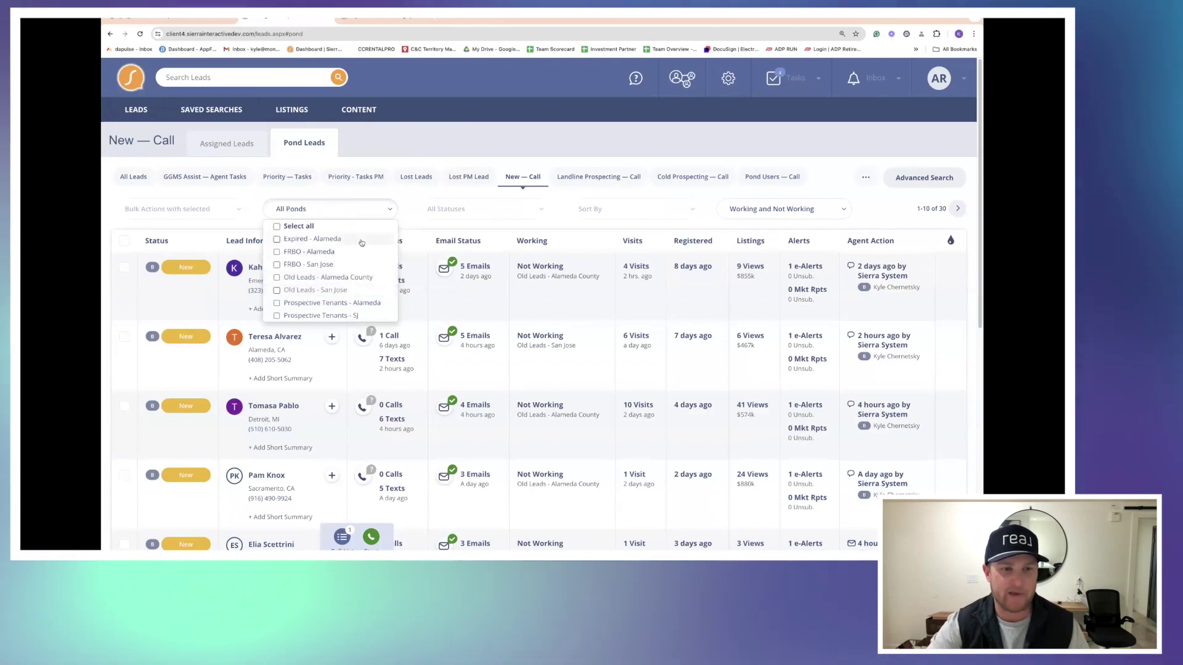
left_click(491, 139)
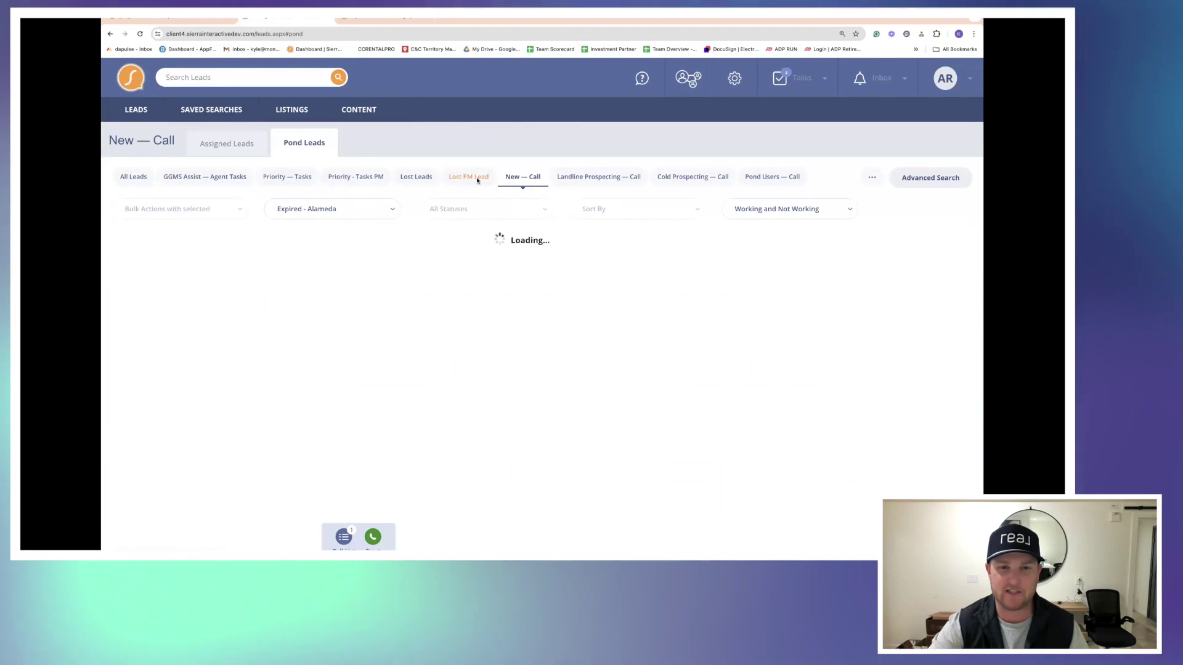
Reset the New — Call list to All Ponds, and filter it to FRBO - Alameda and FRBO - San Jose
left_click(336, 209)
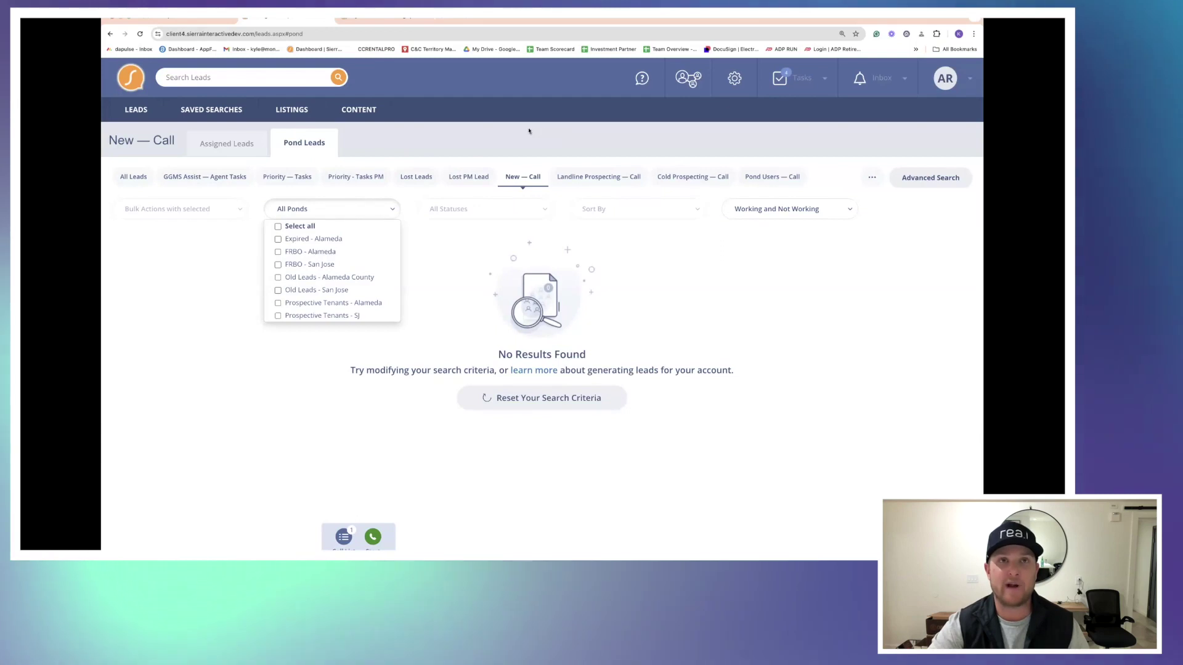
left_click(506, 145)
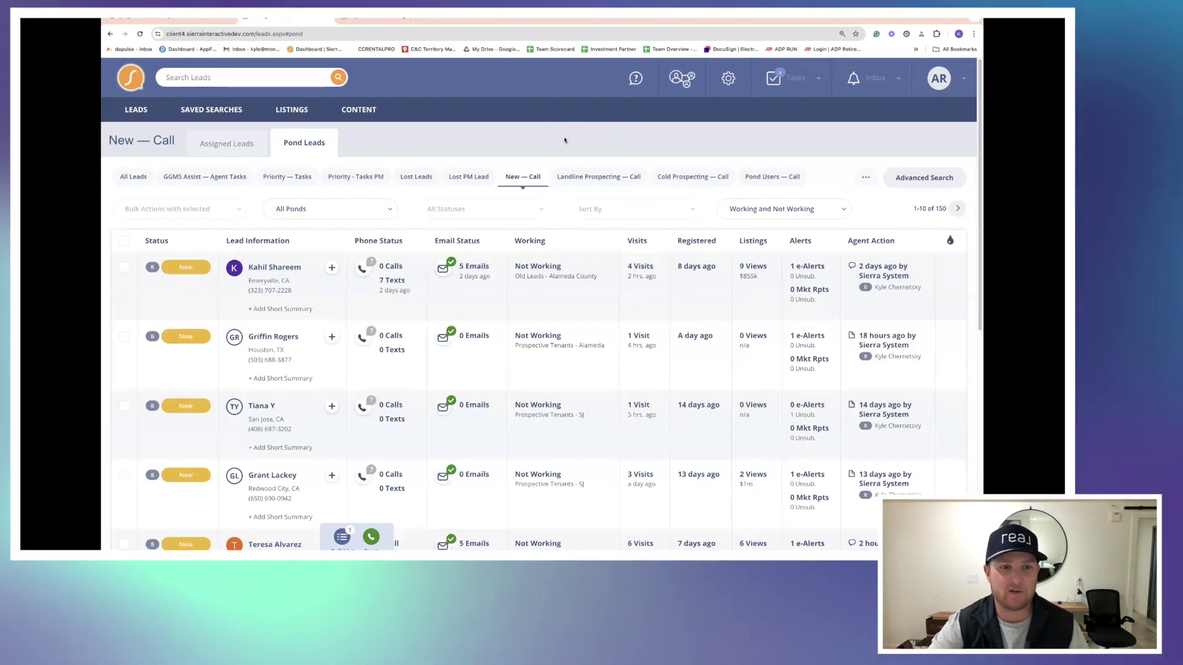
left_click(382, 209)
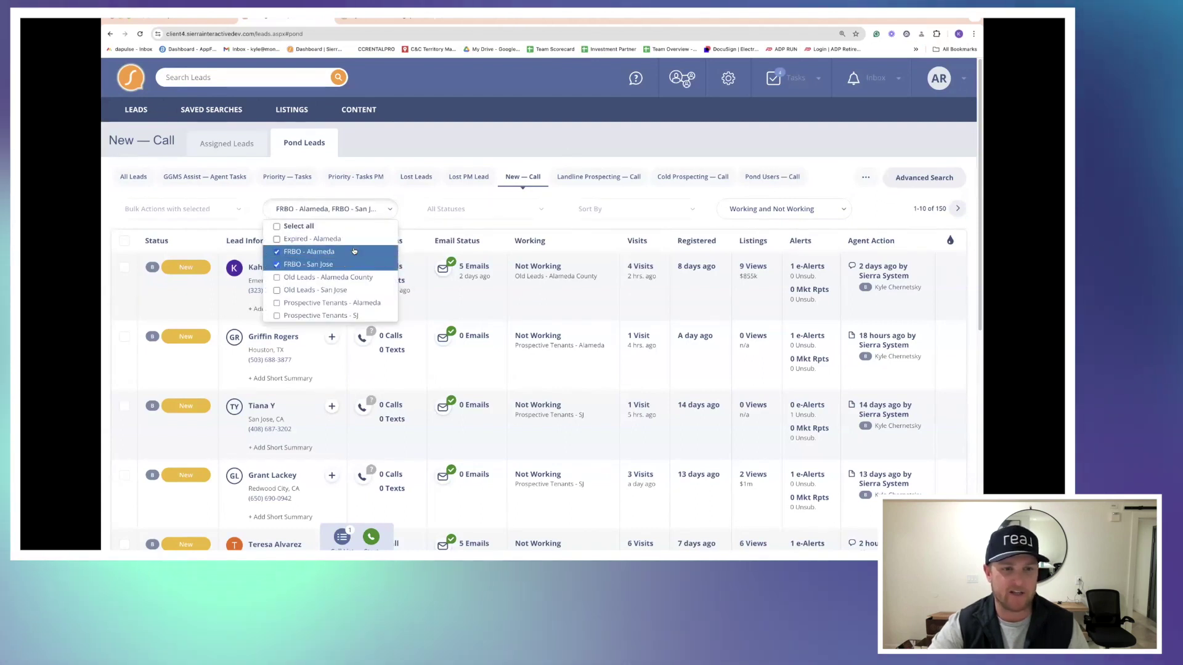
left_click(415, 127)
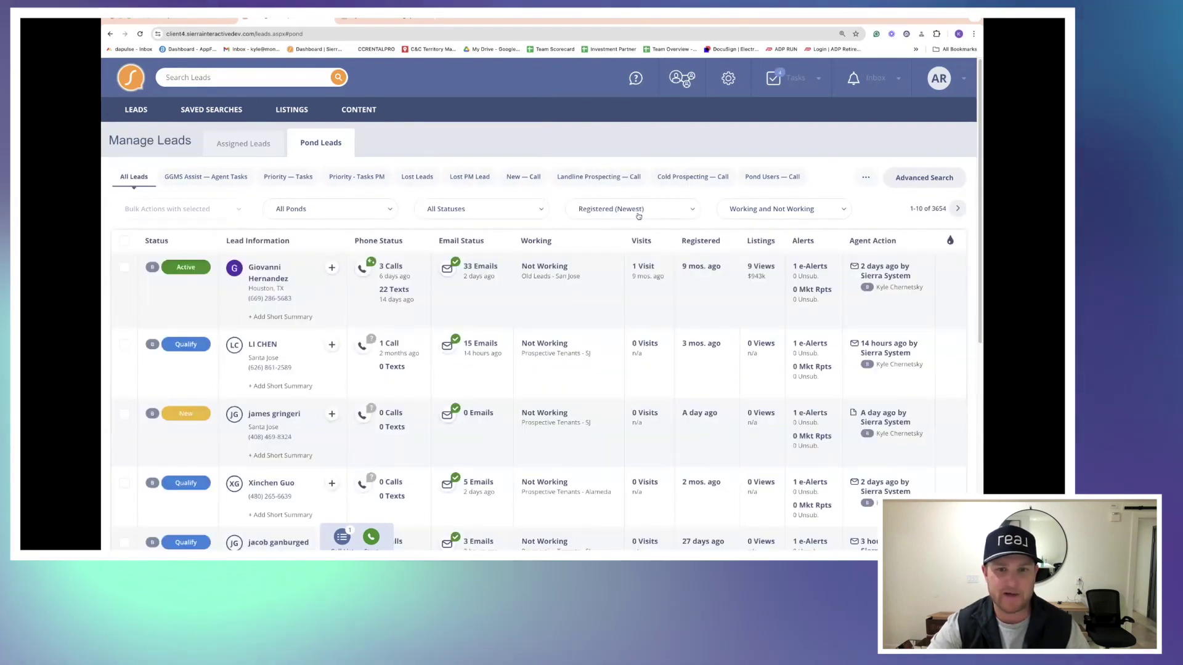
Sort the agent's full list of pond leads across all ponds by Registered (Newest)
left_click(639, 216)
left_click(616, 272)
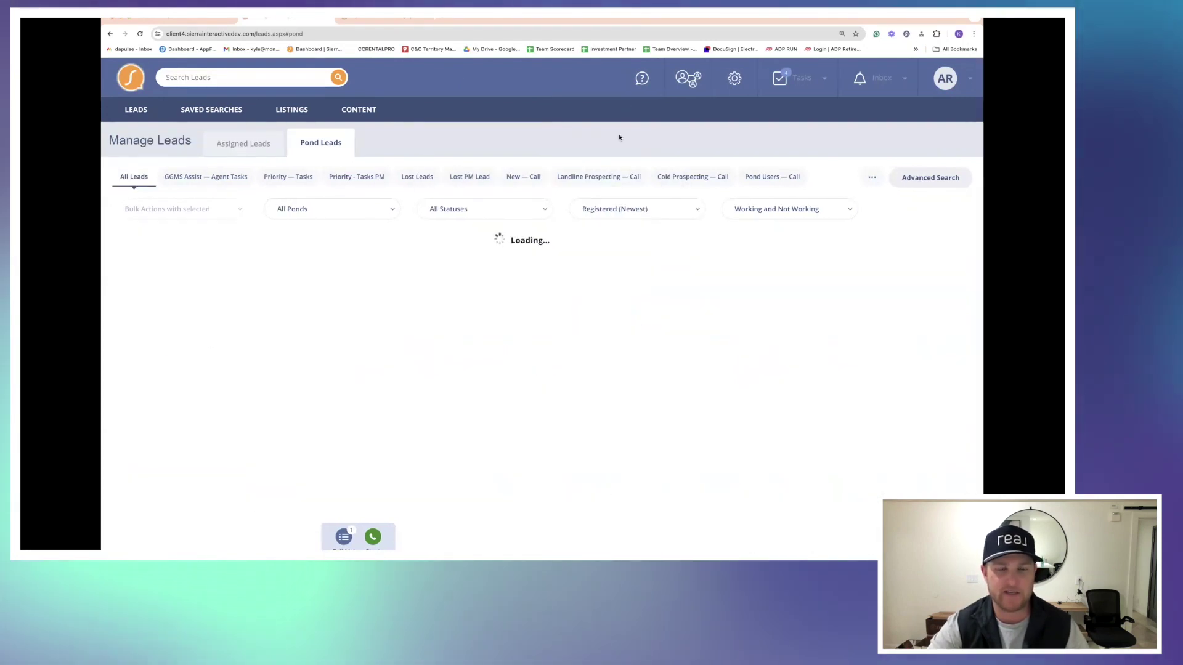